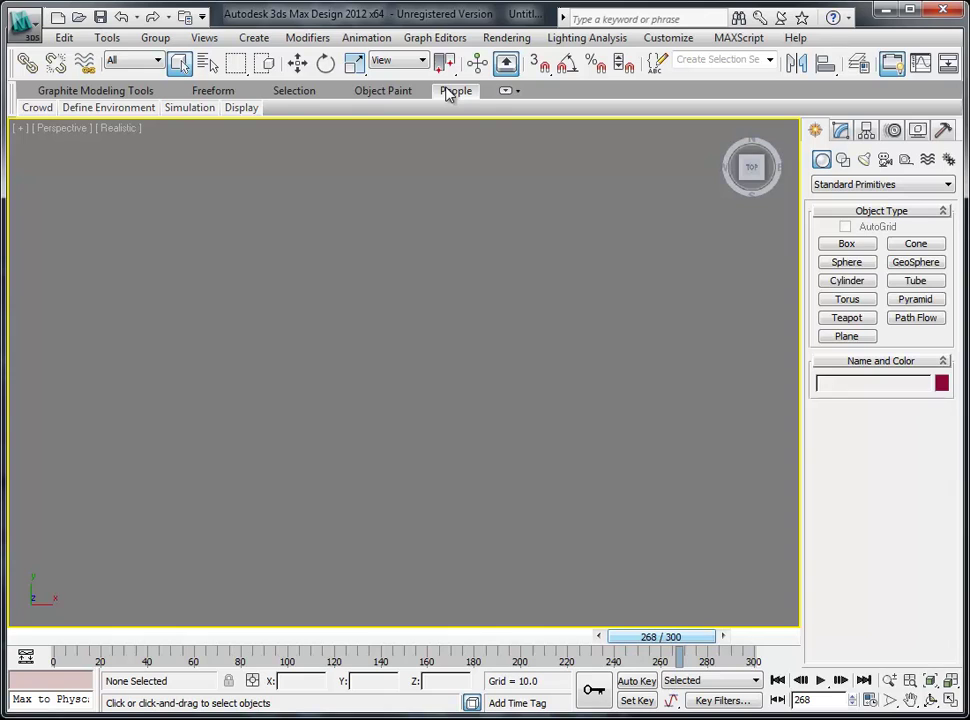
# Place a crowd object in the Perspective viewport
pyautogui.click(32, 108)
pyautogui.click(55, 165)
pyautogui.moveTo(556, 444); pyautogui.dragTo(206, 405, button='middle')
pyautogui.scroll(-5, 240, 398)
pyautogui.scroll(-3, 300, 397)
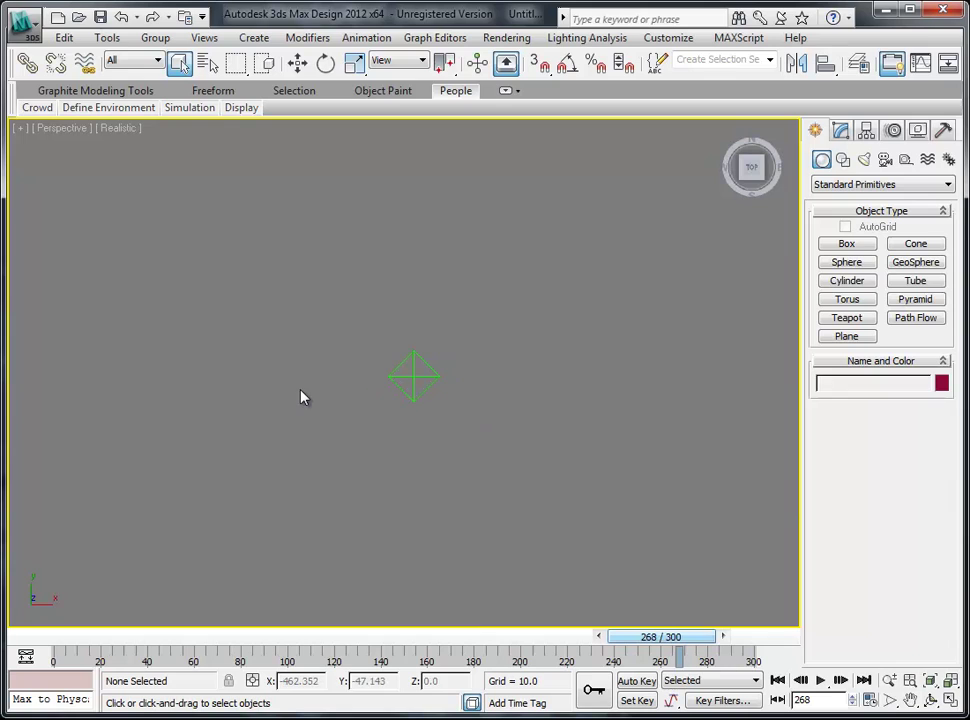
# Create a path flow beside the crowd object, with three straight segments bending around two corners
pyautogui.click(65, 107)
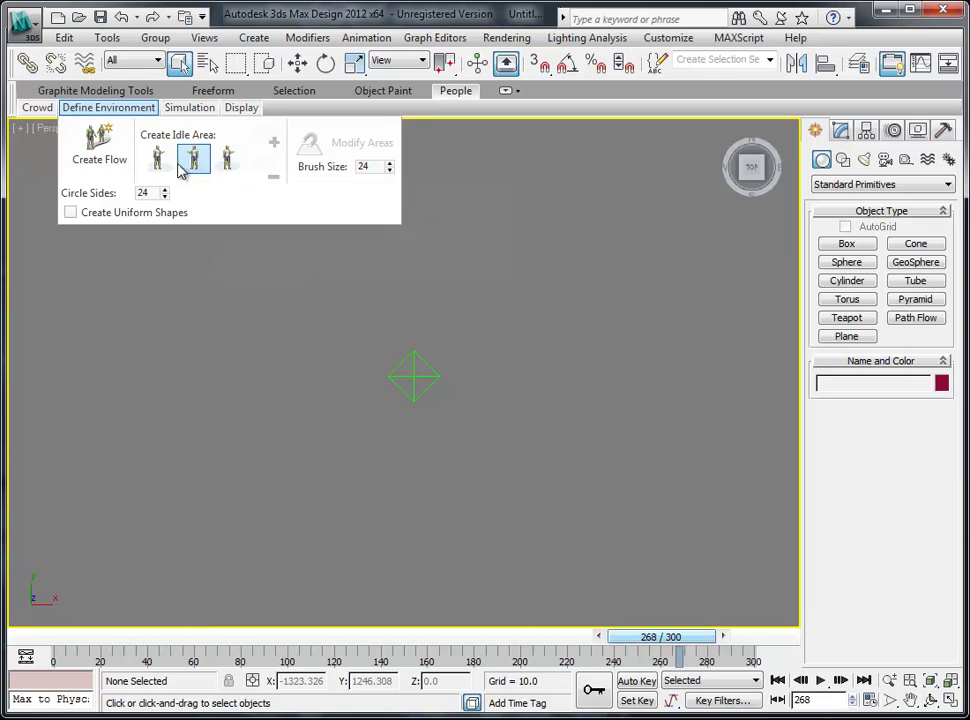
pyautogui.click(113, 163)
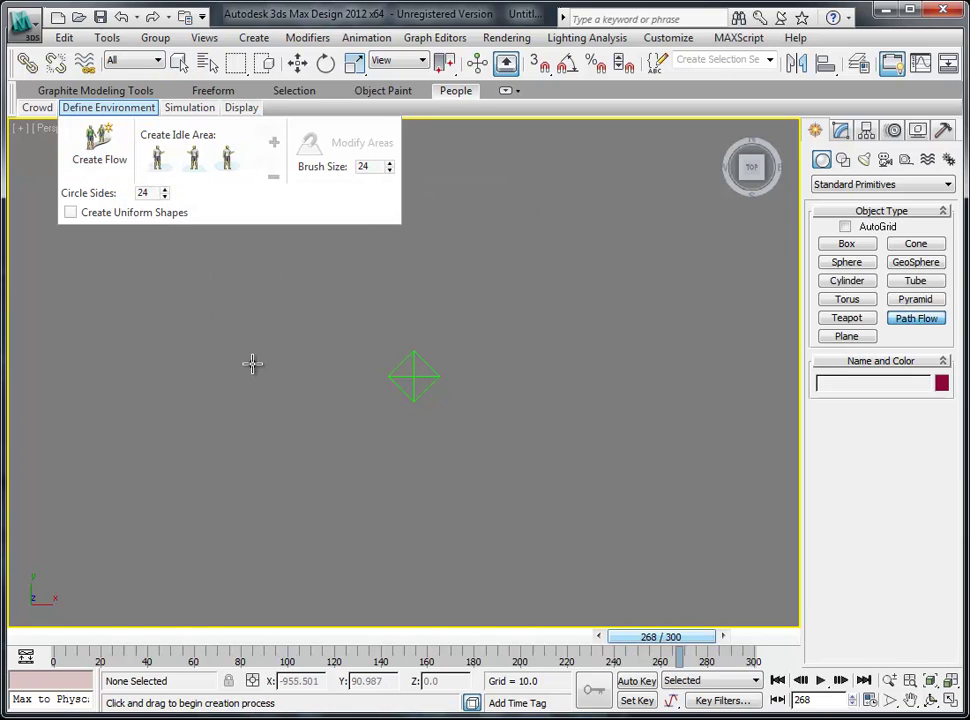
pyautogui.moveTo(128, 550); pyautogui.dragTo(184, 426)
pyautogui.click(185, 402)
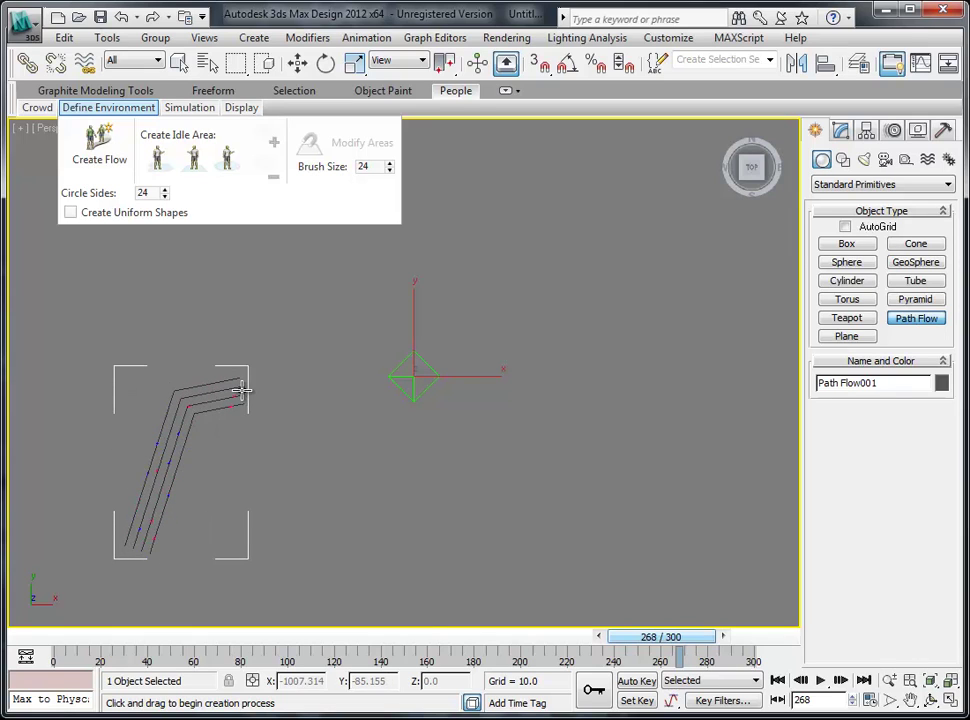
pyautogui.click(242, 390)
pyautogui.click(278, 427)
pyautogui.scroll(4, 229, 456)
pyautogui.rightClick(241, 477)
# Raise the path flow's initial placement density to its maximum
pyautogui.scroll(-3, 160, 521)
pyautogui.moveTo(158, 522); pyautogui.dragTo(368, 394, button='middle')
pyautogui.scroll(3, 341, 337)
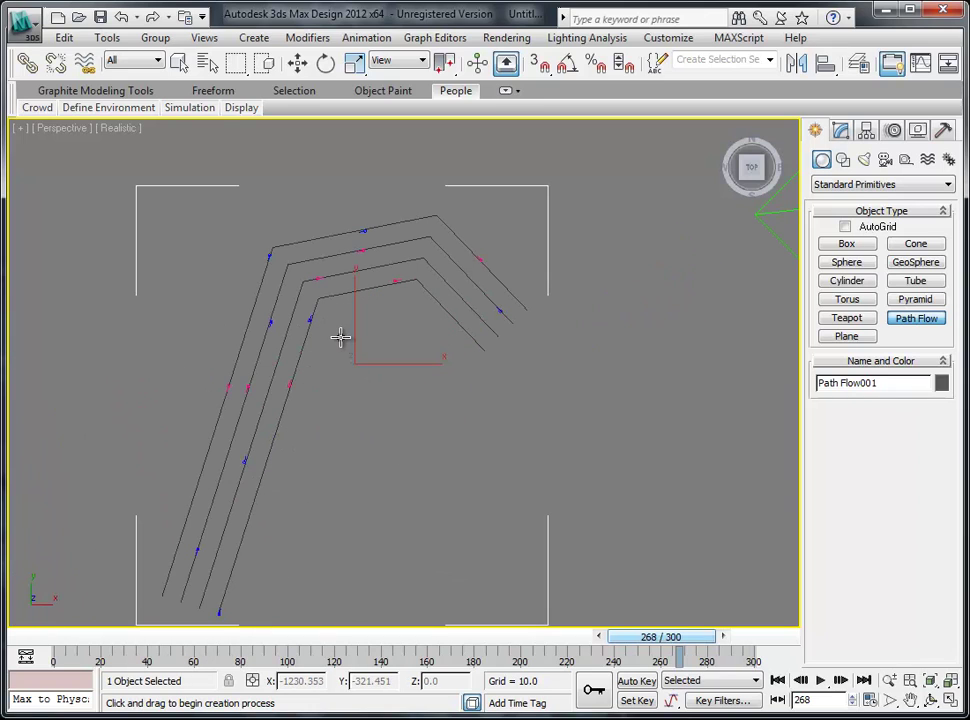
pyautogui.click(842, 132)
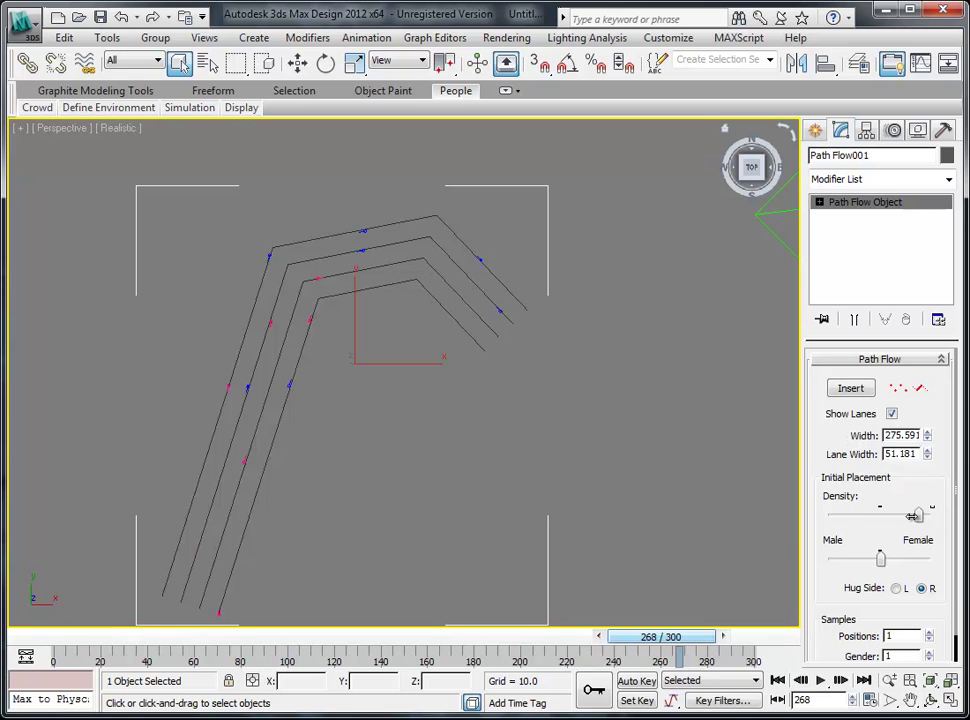
pyautogui.moveTo(884, 514); pyautogui.dragTo(893, 514)
pyautogui.scroll(4, 216, 288)
pyautogui.moveTo(223, 294); pyautogui.dragTo(580, 508, button='middle')
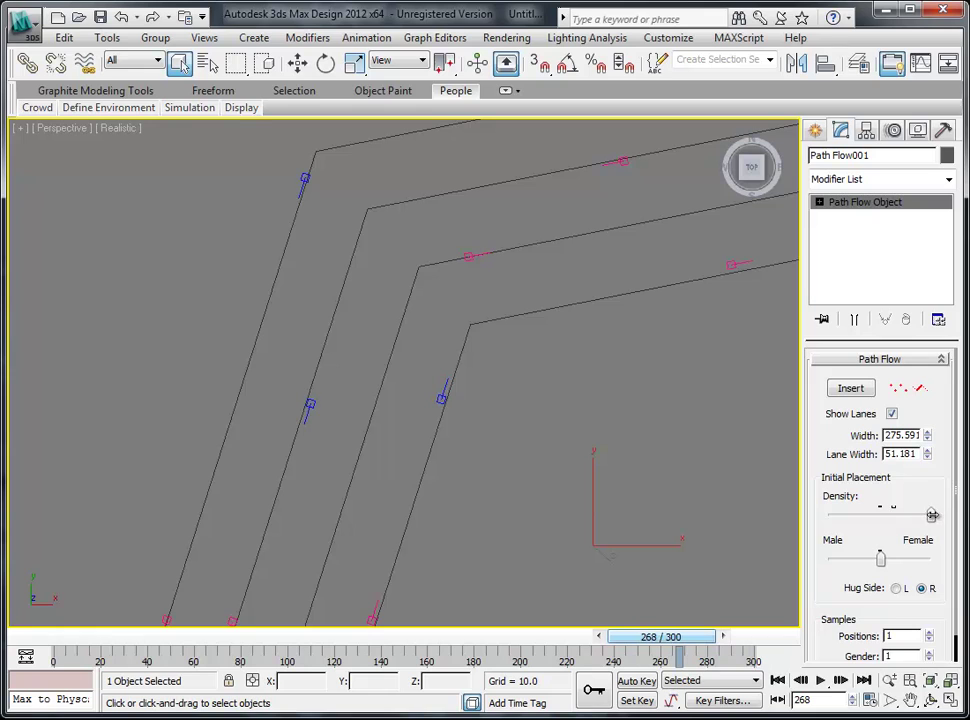
pyautogui.scroll(-5, 539, 502)
pyautogui.scroll(4, 491, 435)
# Simulate the path flow's pedestrians for 300 frames, watch them walk and stop the playback at frame 28
pyautogui.click(185, 112)
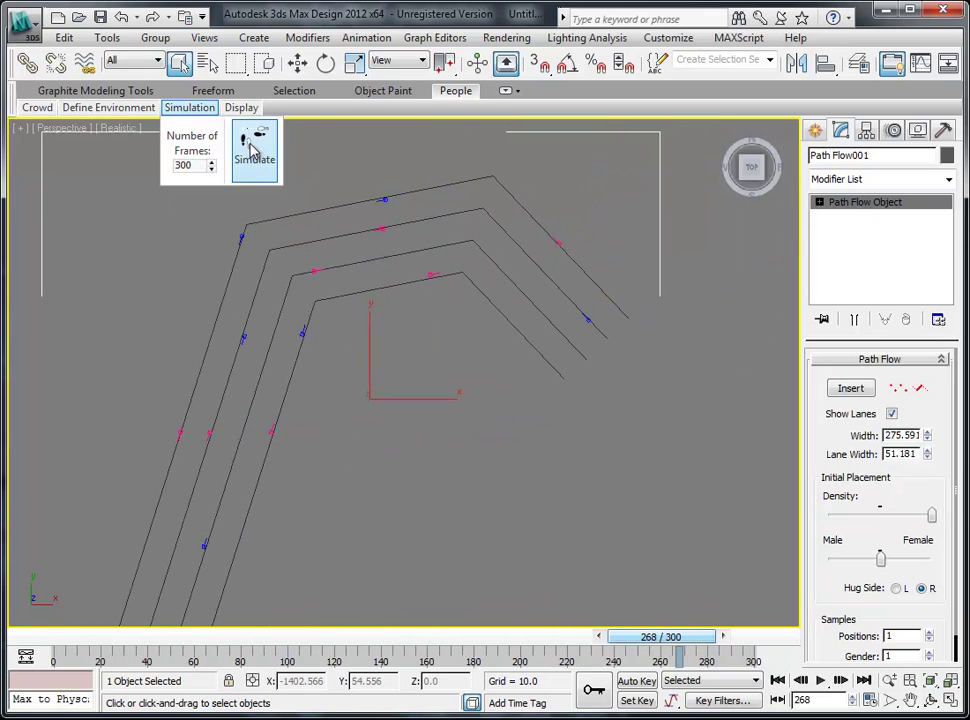
pyautogui.click(254, 157)
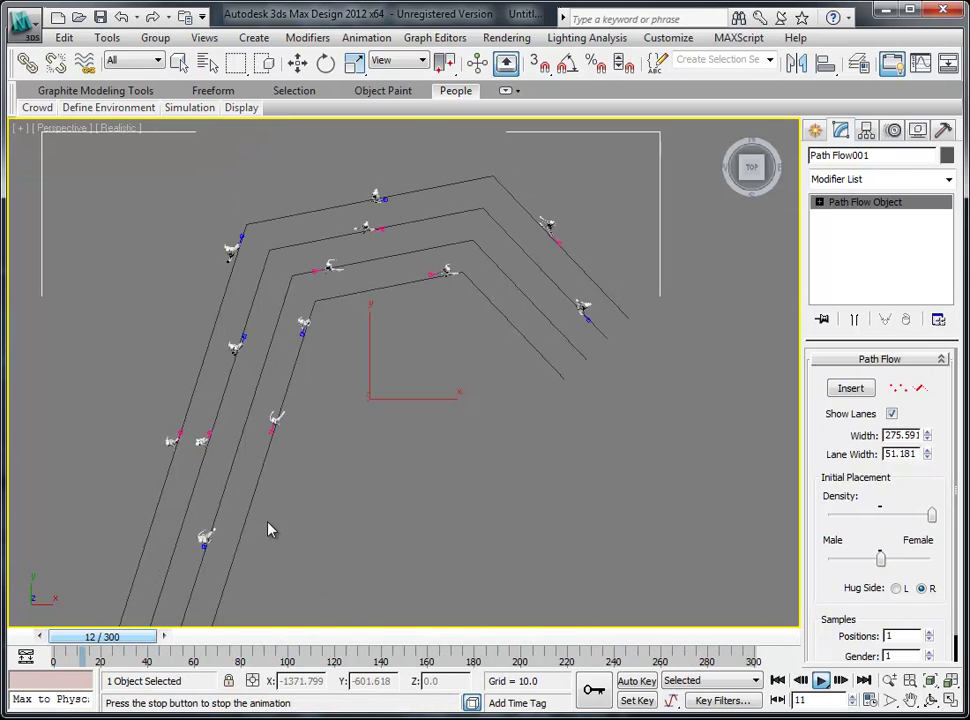
pyautogui.keyDown('alt'); pyautogui.moveTo(266, 527); pyautogui.dragTo(271, 394, button='middle'); pyautogui.keyUp('alt')
pyautogui.moveTo(373, 400); pyautogui.dragTo(368, 491, button='middle')
pyautogui.scroll(3, 375, 390)
pyautogui.scroll(2, 366, 482)
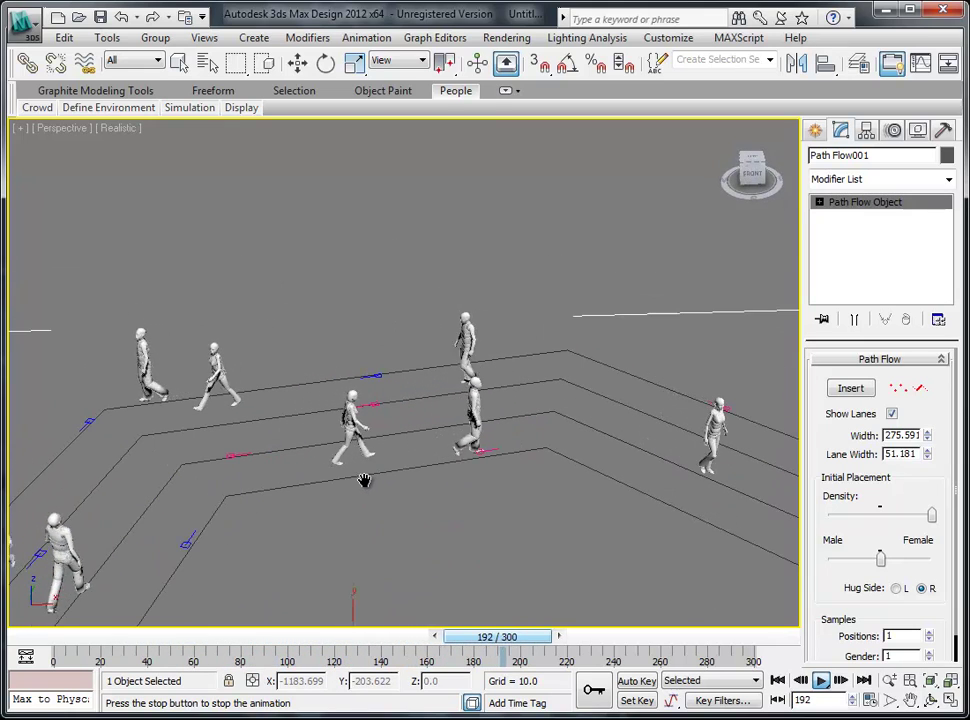
pyautogui.moveTo(364, 481); pyautogui.dragTo(368, 396, button='middle')
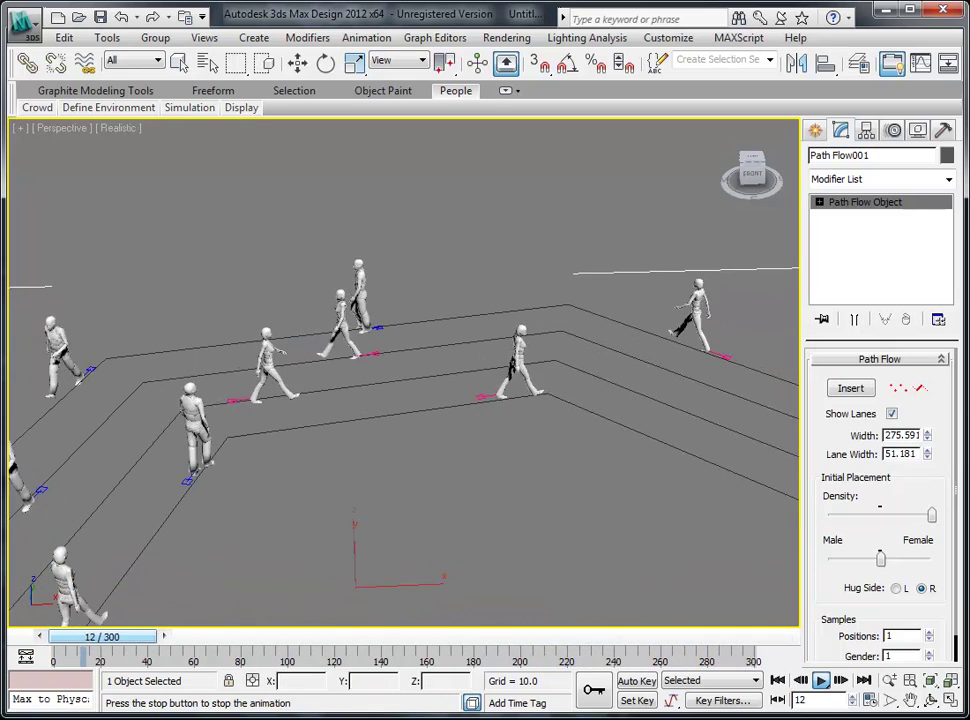
pyautogui.click(170, 645)
pyautogui.moveTo(170, 645)
pyautogui.mouseDown()
pyautogui.moveTo(342, 650)
pyautogui.moveTo(150, 655)
pyautogui.moveTo(167, 655)
pyautogui.mouseUp()
# Draw a freehand idle area on the inner side of the path flow, raising its density and shifting Singles or Groups towards groups
pyautogui.click(108, 107)
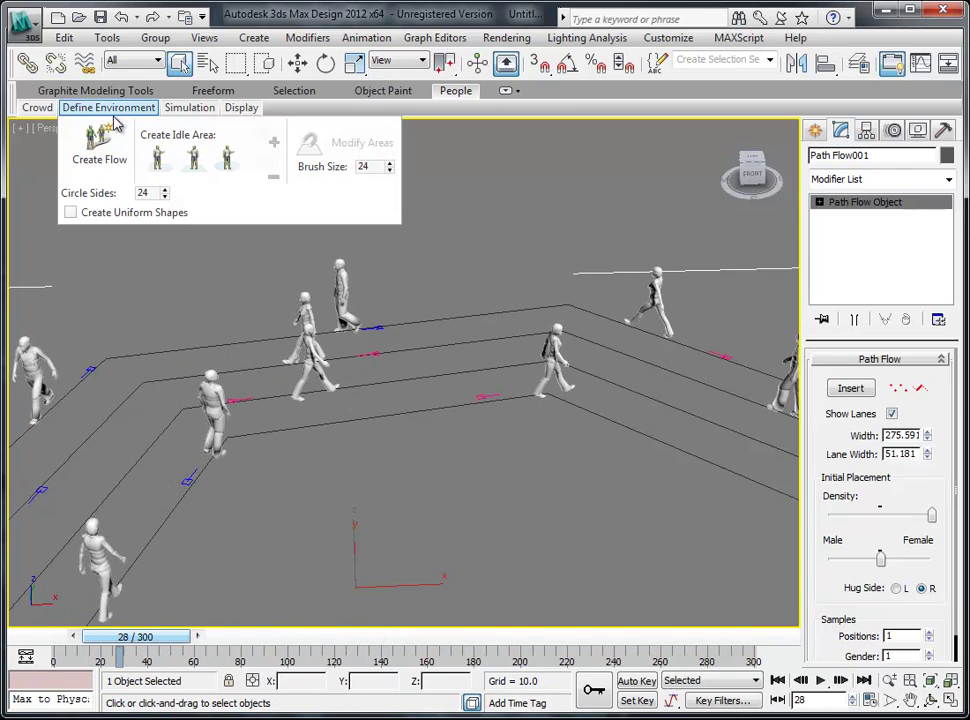
pyautogui.click(157, 158)
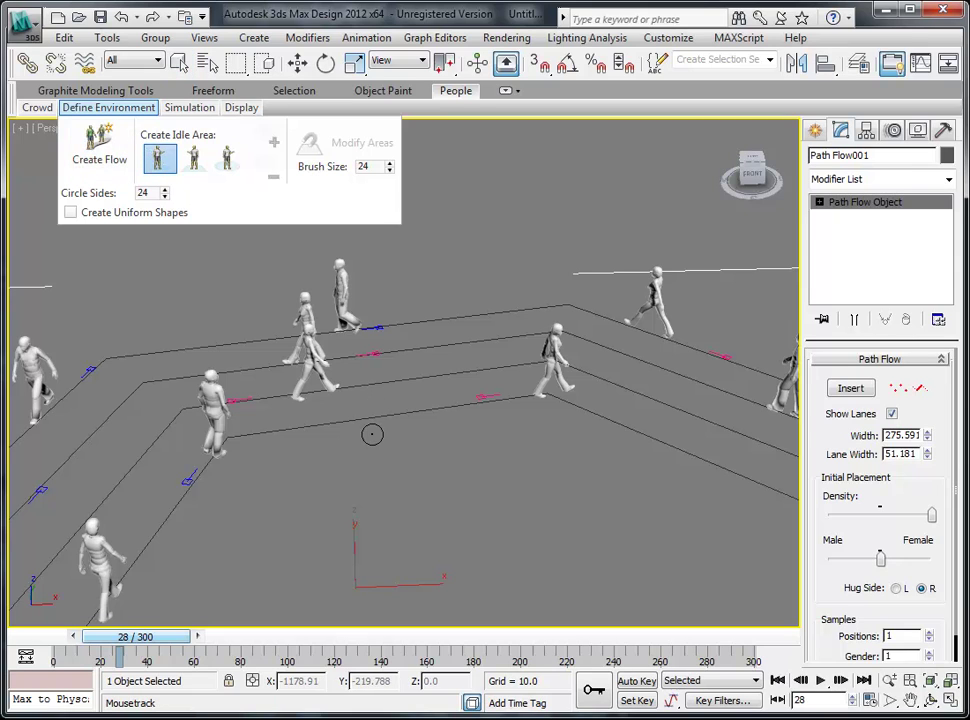
pyautogui.moveTo(375, 440)
pyautogui.mouseDown()
pyautogui.moveTo(392, 478)
pyautogui.moveTo(580, 565)
pyautogui.moveTo(682, 463)
pyautogui.moveTo(615, 416)
pyautogui.moveTo(500, 400)
pyautogui.moveTo(417, 408)
pyautogui.mouseUp()
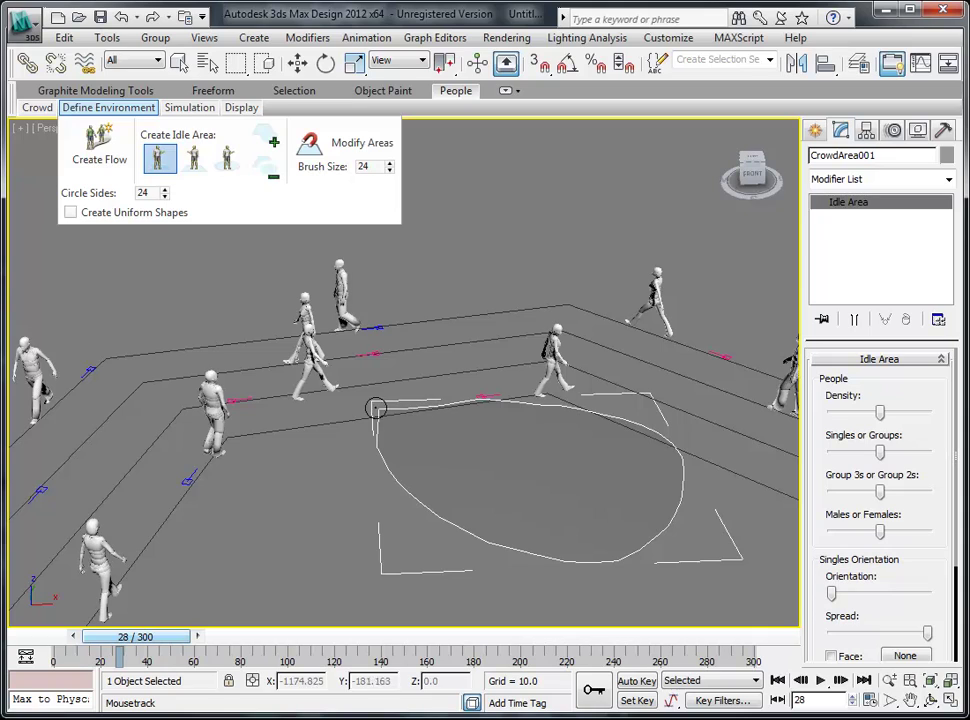
pyautogui.moveTo(354, 415); pyautogui.dragTo(354, 416)
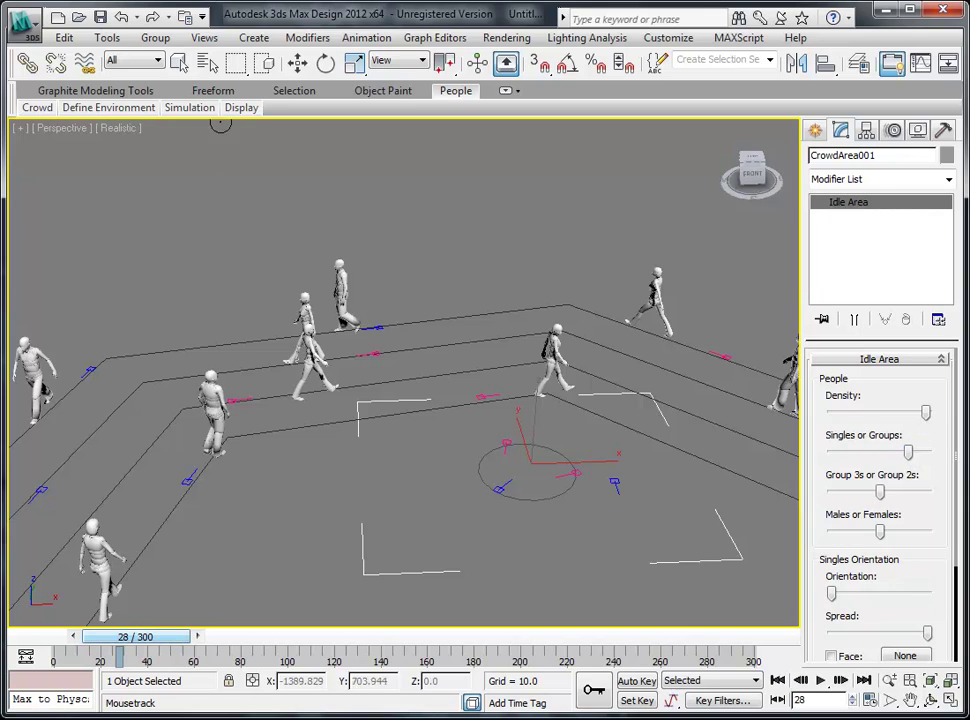
# Simulate the walking and idle people together, watch the idle group and stop the playback at frame 114
pyautogui.moveTo(212, 120)
pyautogui.click(255, 141)
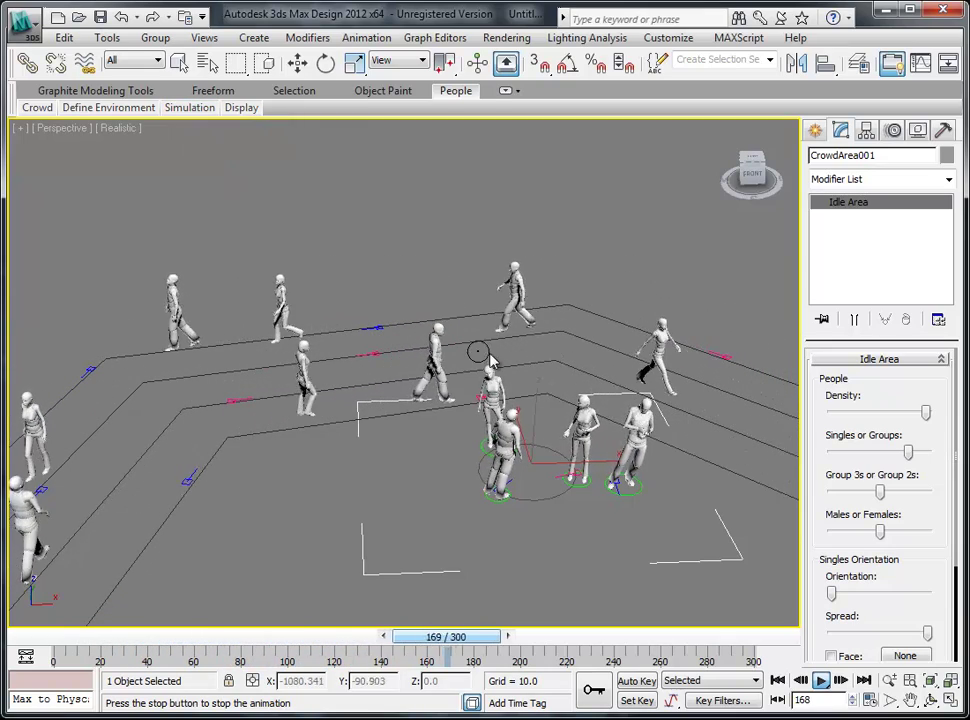
pyautogui.scroll(3, 545, 392)
pyautogui.moveTo(617, 481); pyautogui.dragTo(262, 446, button='middle')
pyautogui.scroll(3, 505, 466)
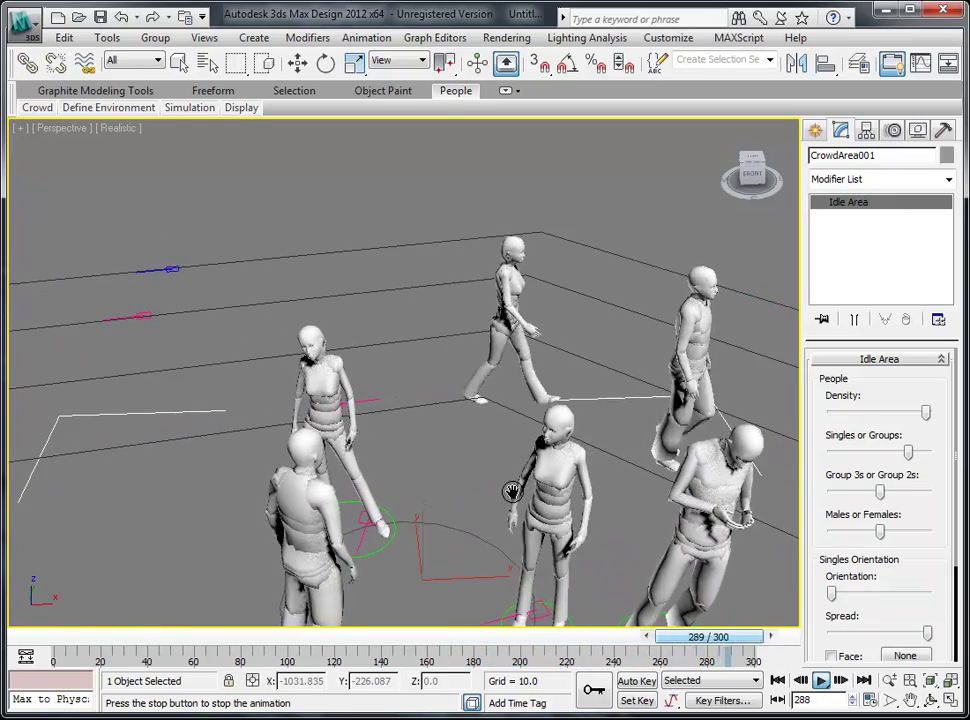
pyautogui.moveTo(404, 482); pyautogui.dragTo(446, 629, button='middle')
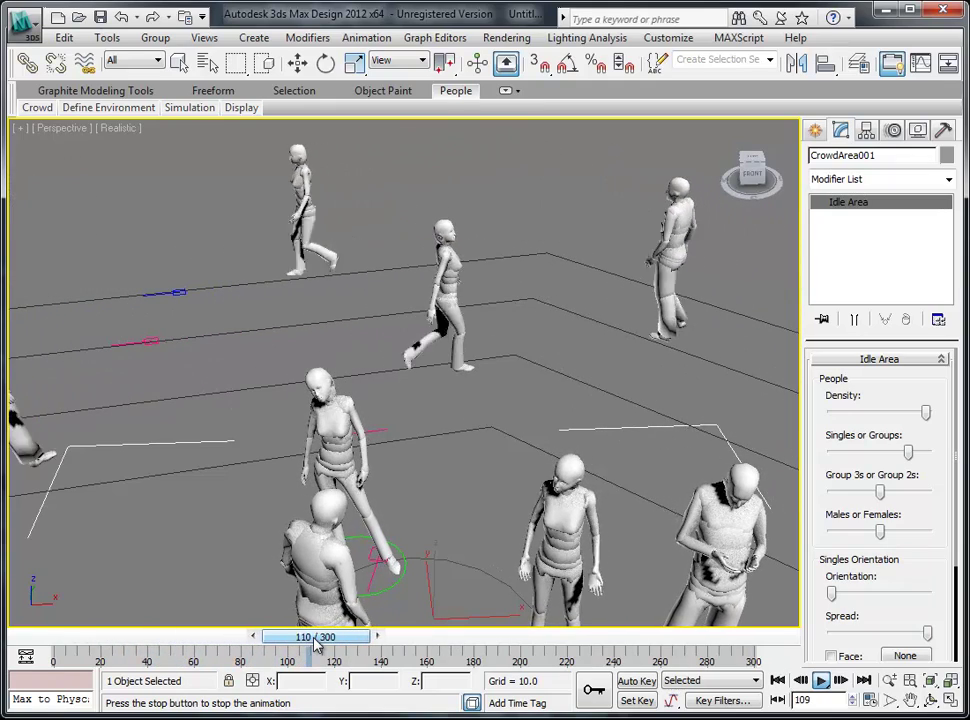
pyautogui.click(316, 645)
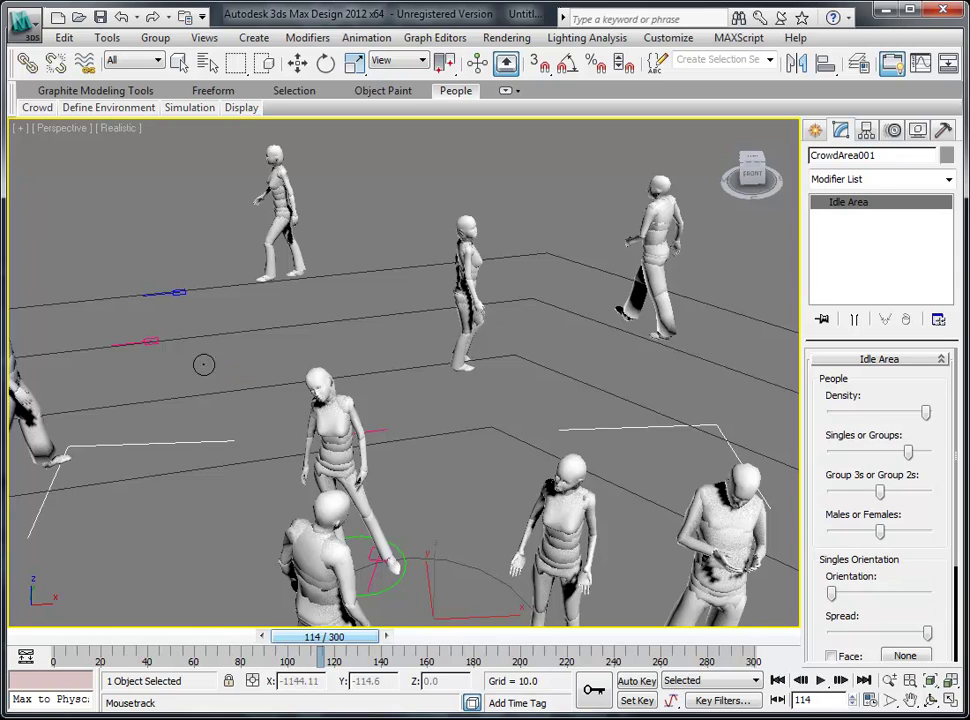
# Start opening another scene file without saving the changes to the current scene
pyautogui.click(30, 22)
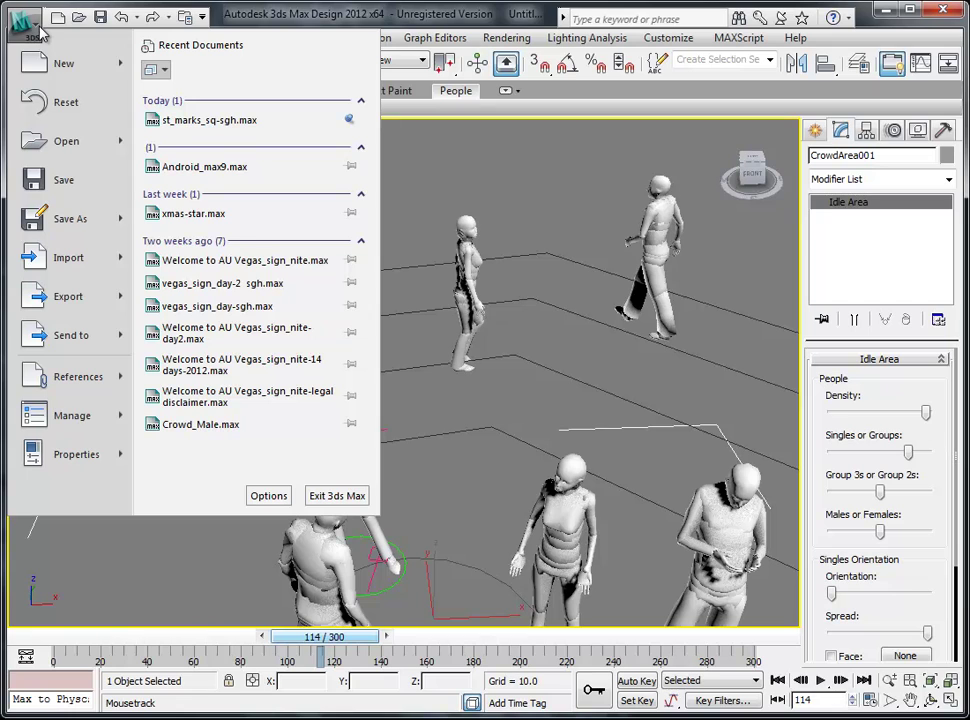
pyautogui.click(70, 137)
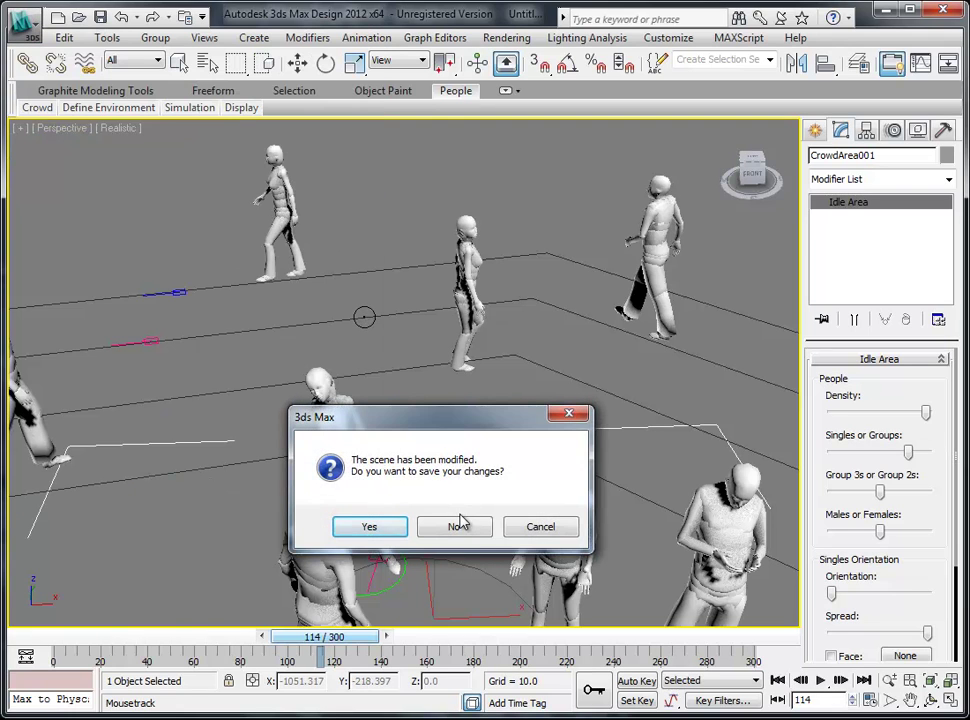
pyautogui.click(453, 527)
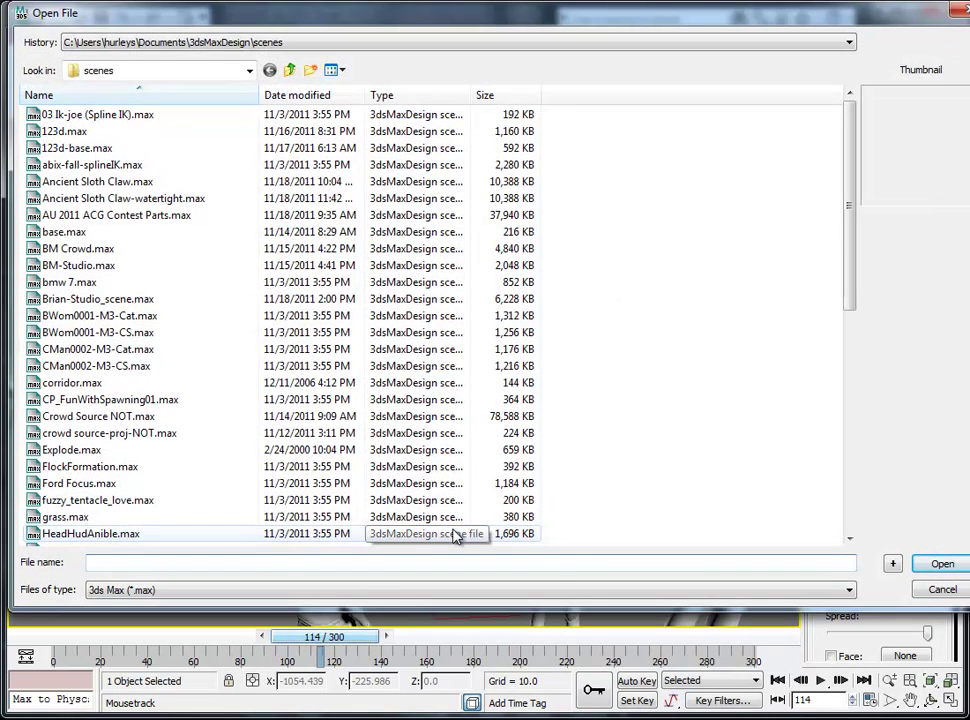
# Browse to the folder C:\Program Files\Autodesk\3ds Max Design 2012
pyautogui.click(212, 72)
pyautogui.click(122, 202)
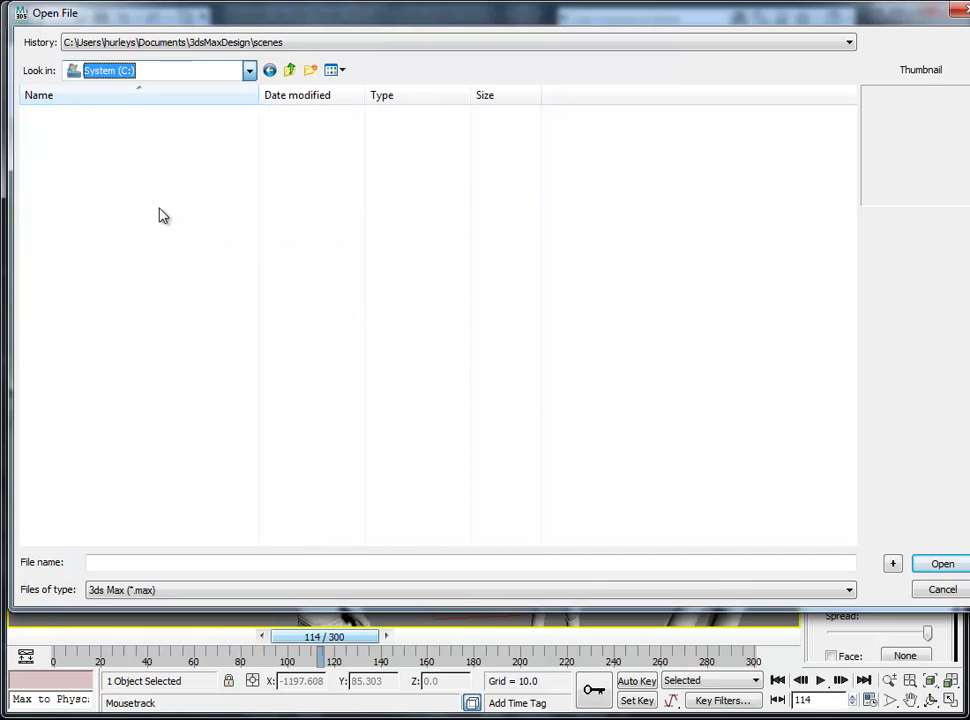
pyautogui.doubleClick(86, 252)
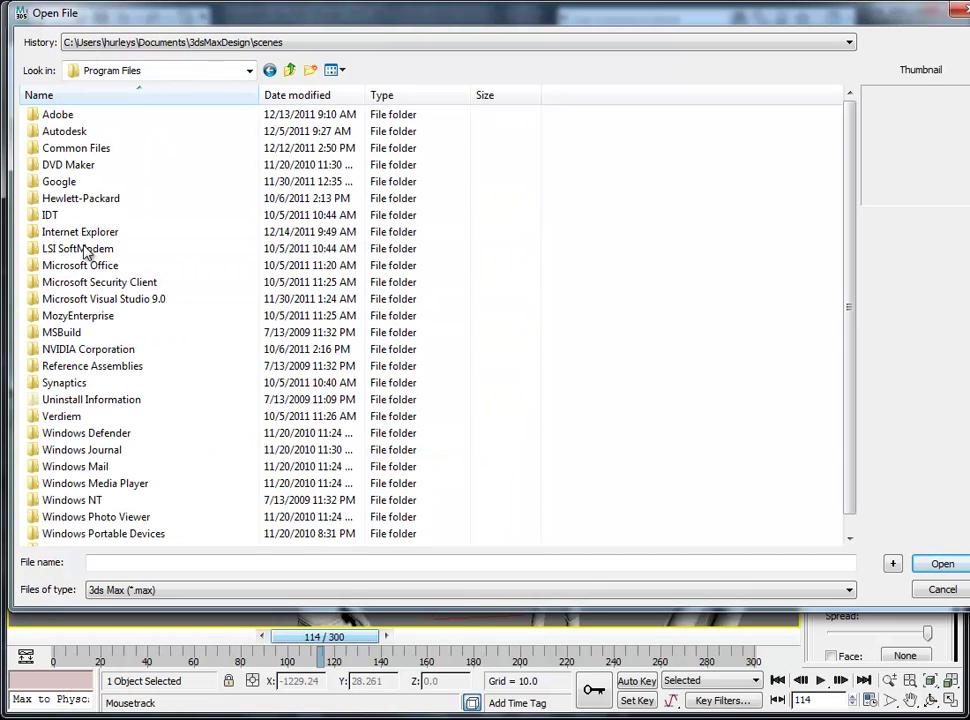
pyautogui.click(66, 136)
pyautogui.doubleClick(66, 133)
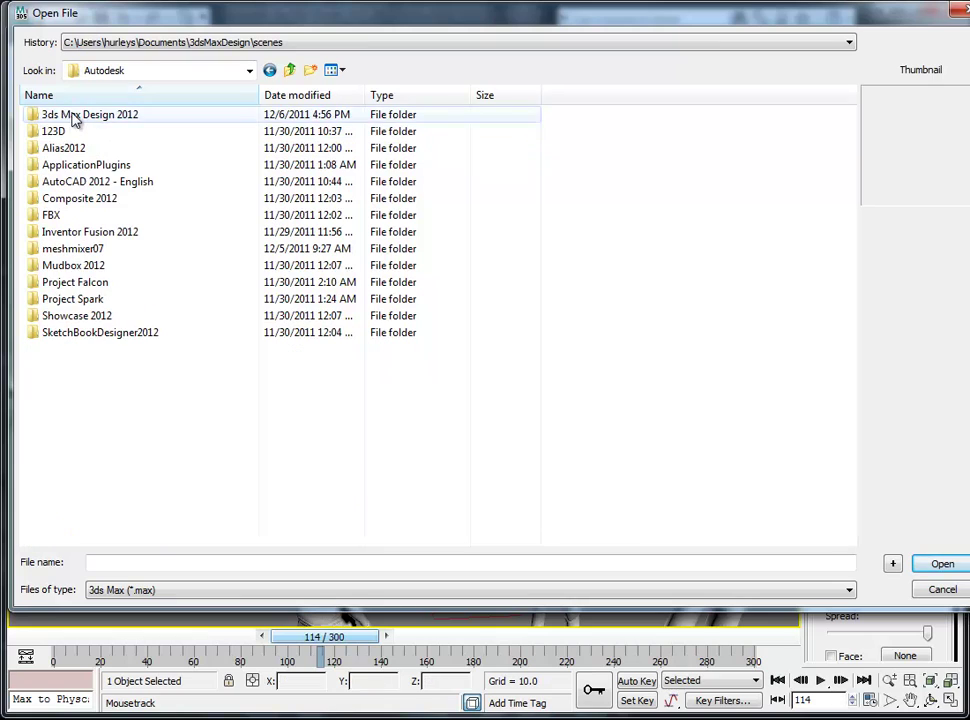
pyautogui.doubleClick(76, 122)
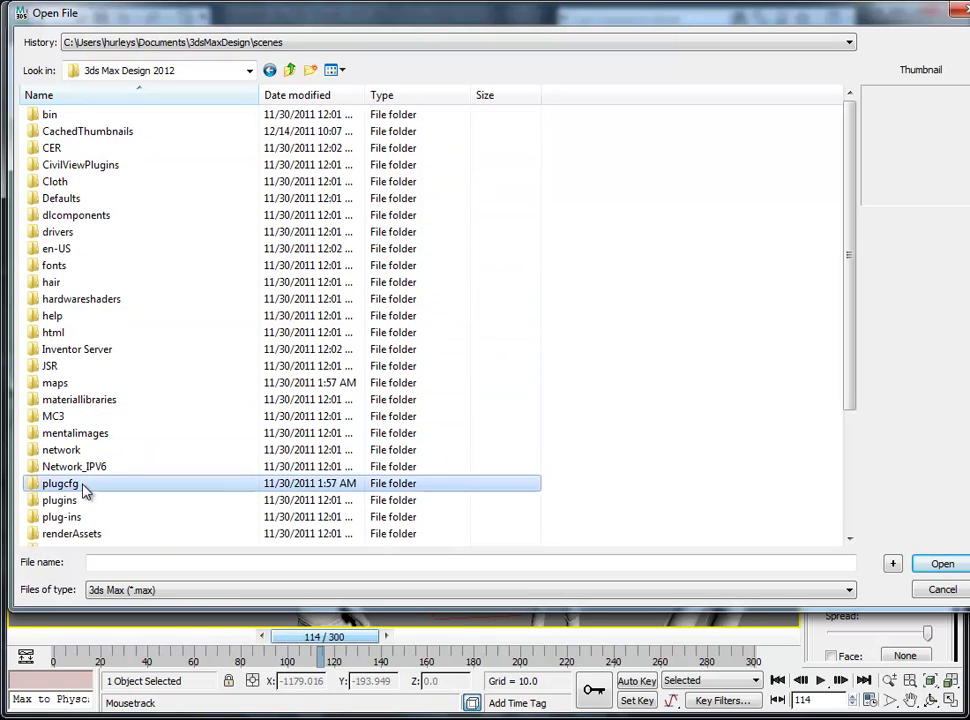
# Open the Crowd_Male.max scene from the plugcfg\Geppetto\Male\Character subfolder
pyautogui.doubleClick(80, 486)
pyautogui.click(80, 186)
pyautogui.doubleClick(80, 186)
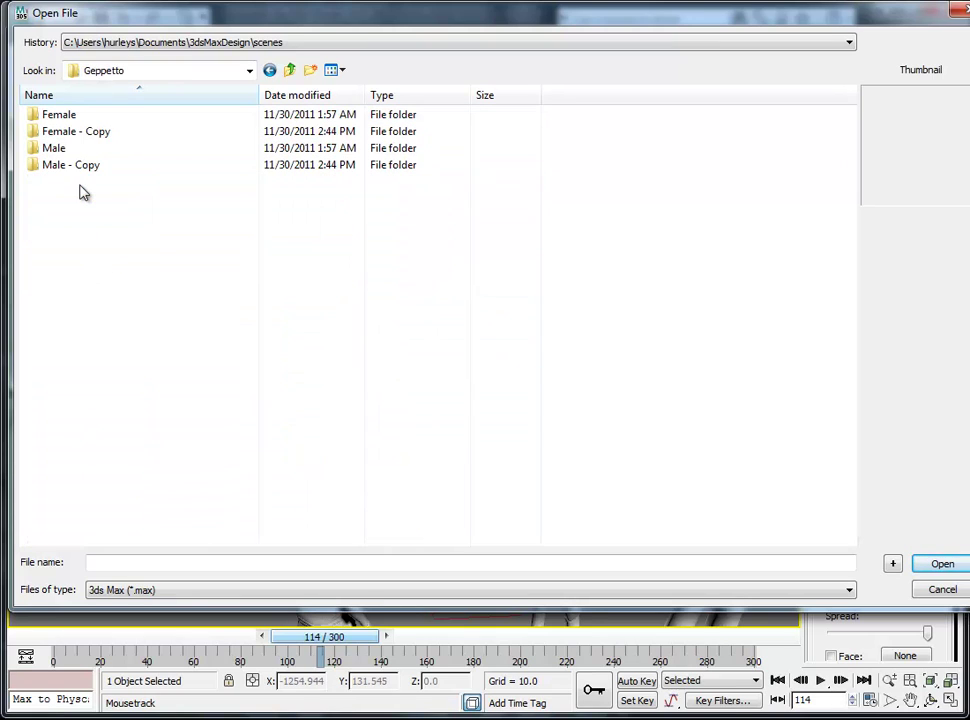
pyautogui.doubleClick(79, 151)
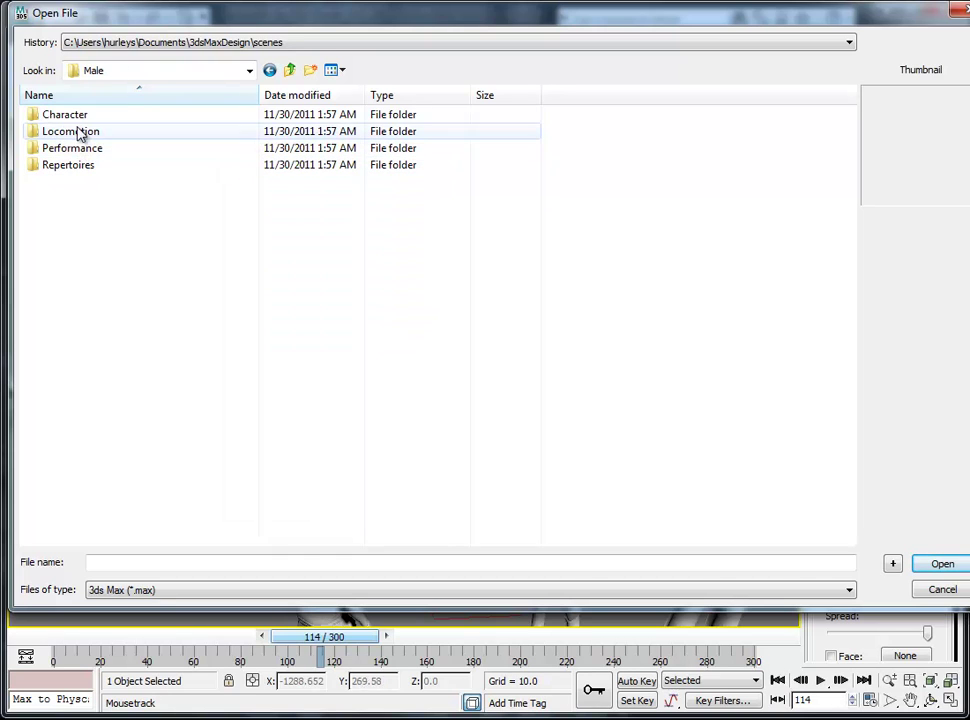
pyautogui.doubleClick(79, 117)
pyautogui.doubleClick(80, 118)
pyautogui.click(500, 510)
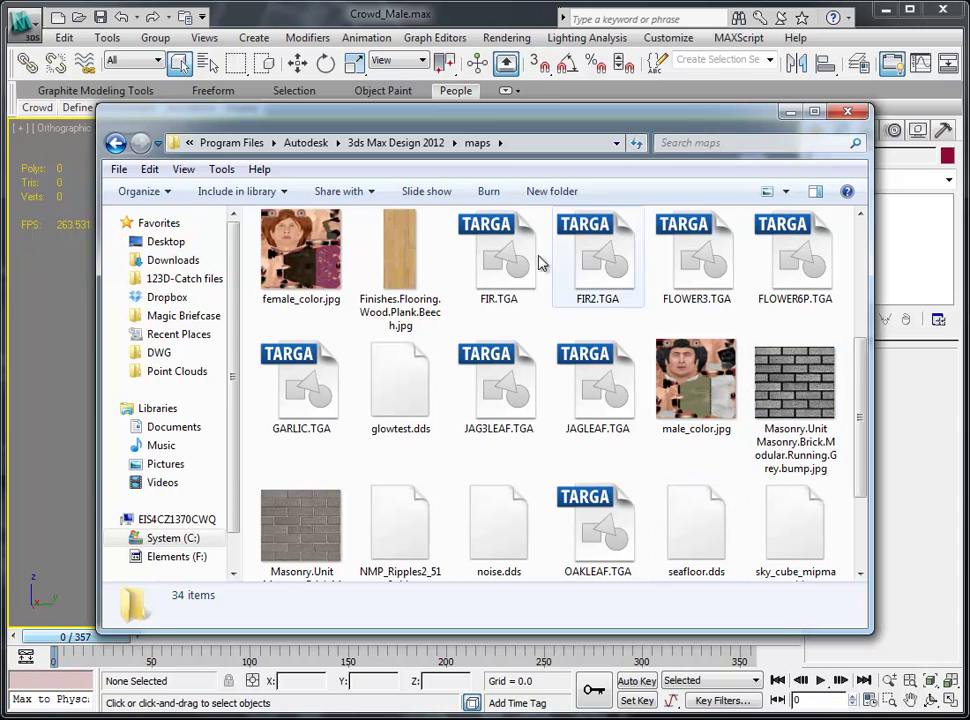
# Review the maps folder containing male_color.jpg and female_color.jpg and move its window aside
pyautogui.moveTo(495, 140); pyautogui.dragTo(795, 292)
pyautogui.moveTo(960, 545); pyautogui.dragTo(407, 226)
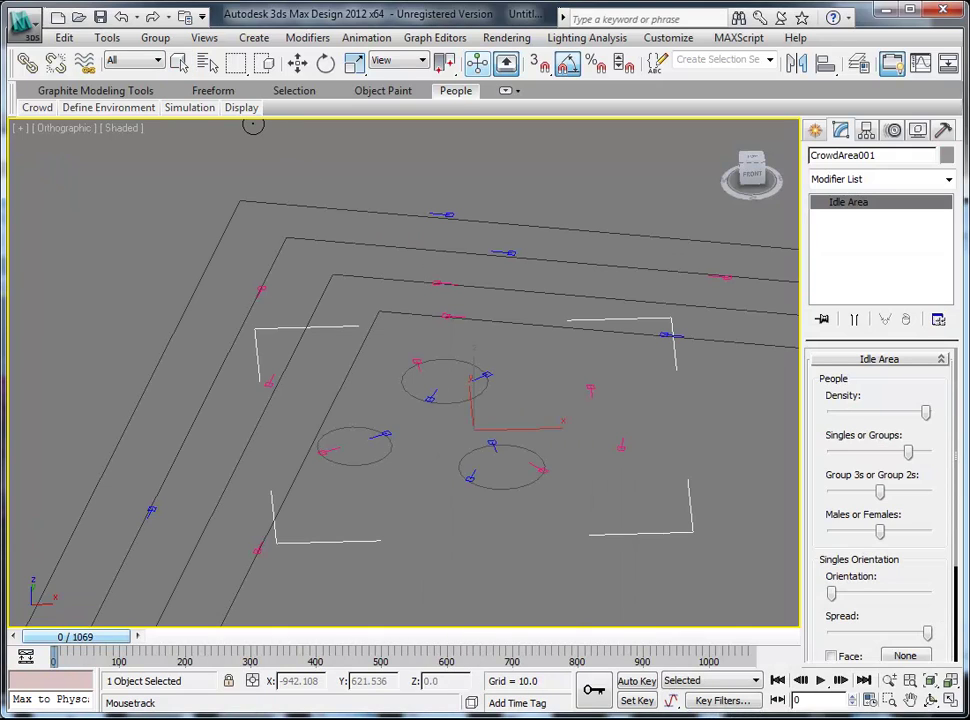
# Simulate the path flow and idle area over 300 frames with the textured characters and inspect the people up close
pyautogui.click(190, 107)
pyautogui.click(242, 150)
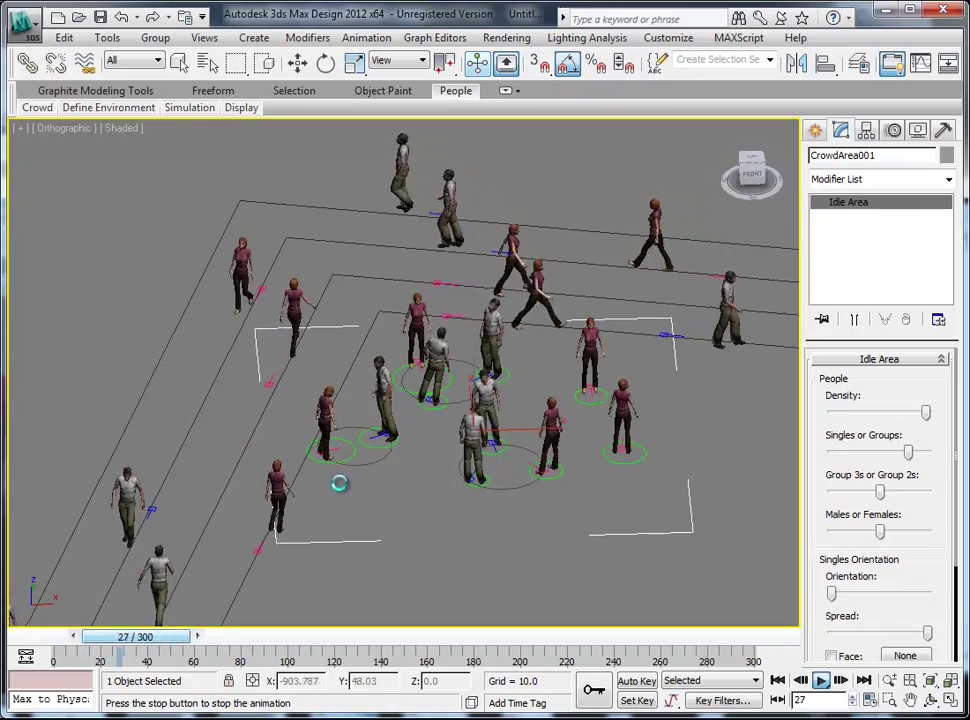
pyautogui.keyDown('alt'); pyautogui.moveTo(401, 429); pyautogui.dragTo(428, 398, button='middle'); pyautogui.keyUp('alt')
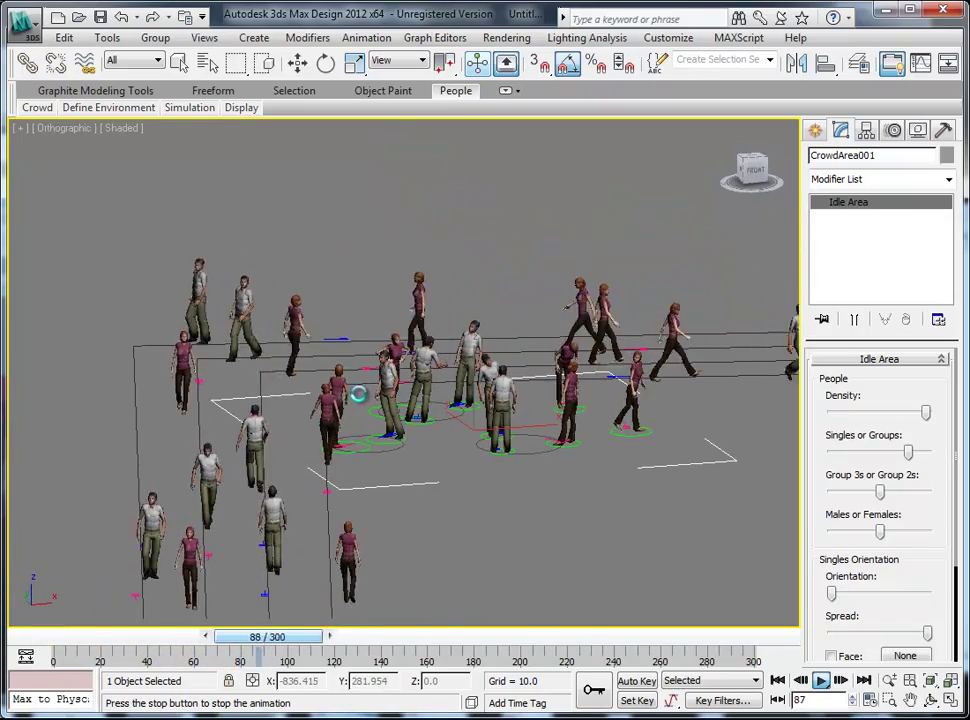
pyautogui.scroll(3, 370, 360)
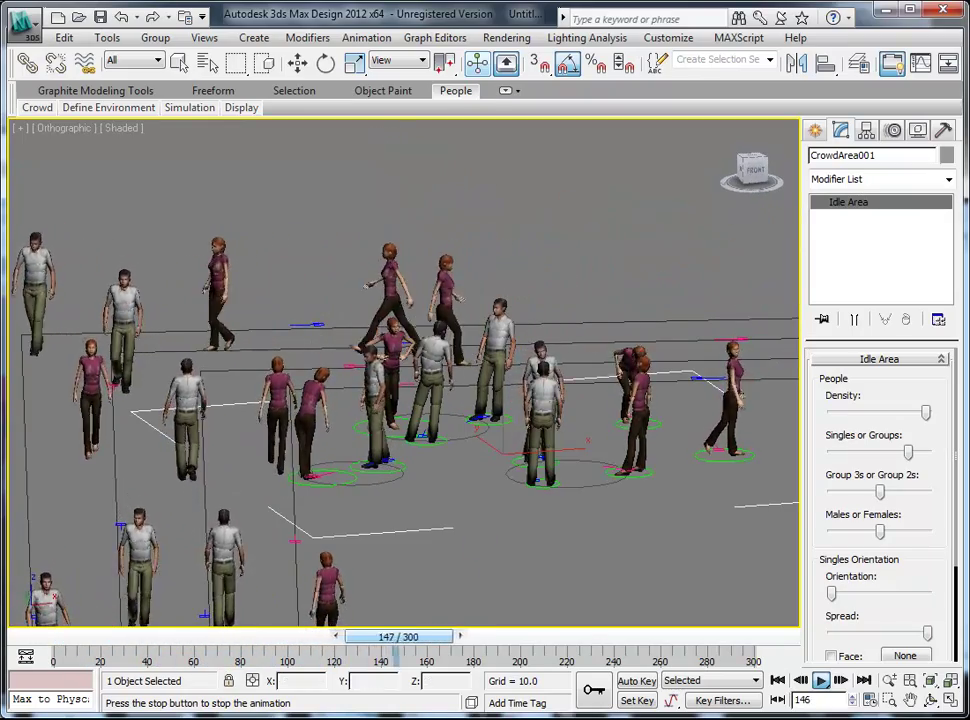
pyautogui.scroll(4, 344, 444)
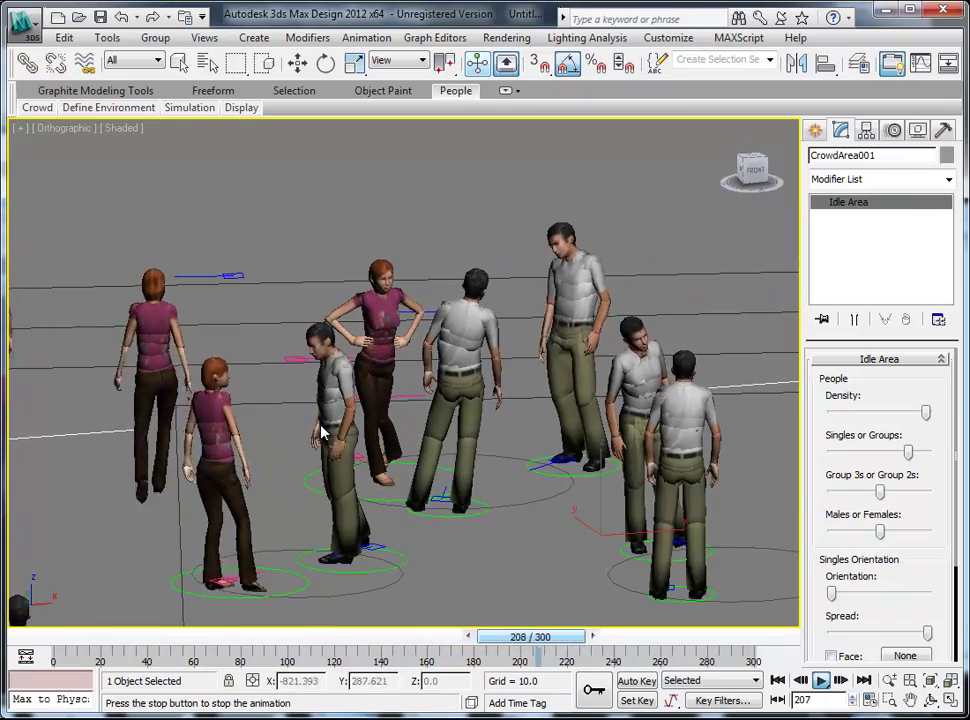
pyautogui.moveTo(301, 424); pyautogui.dragTo(751, 501, button='middle')
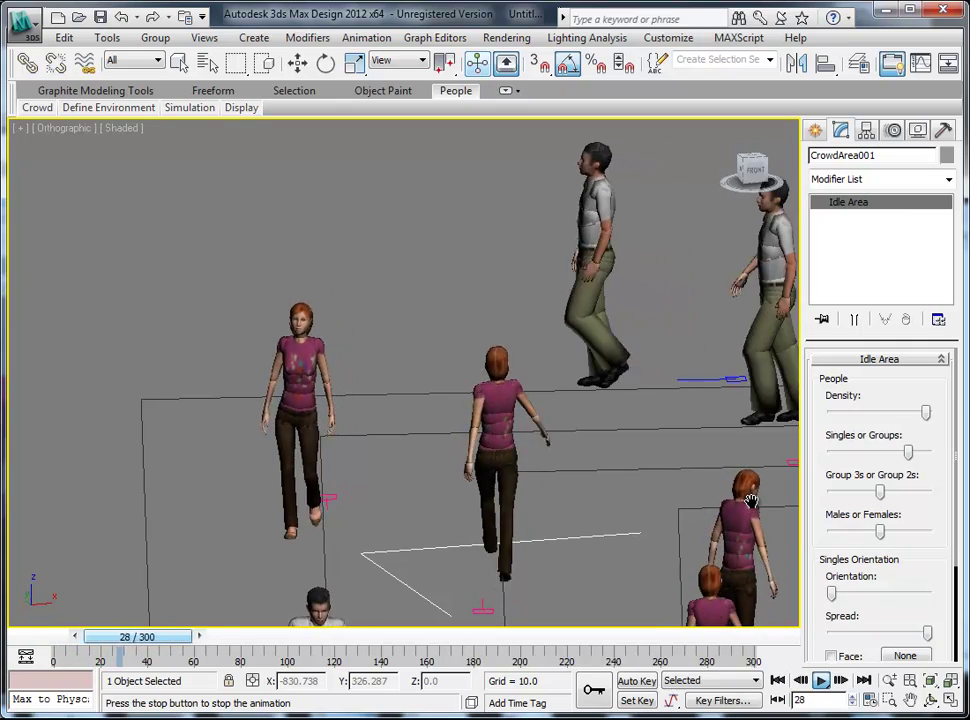
# Stop the playback and create a crowd in the st_marks_sq-sgh.max square scene
pyautogui.click(822, 681)
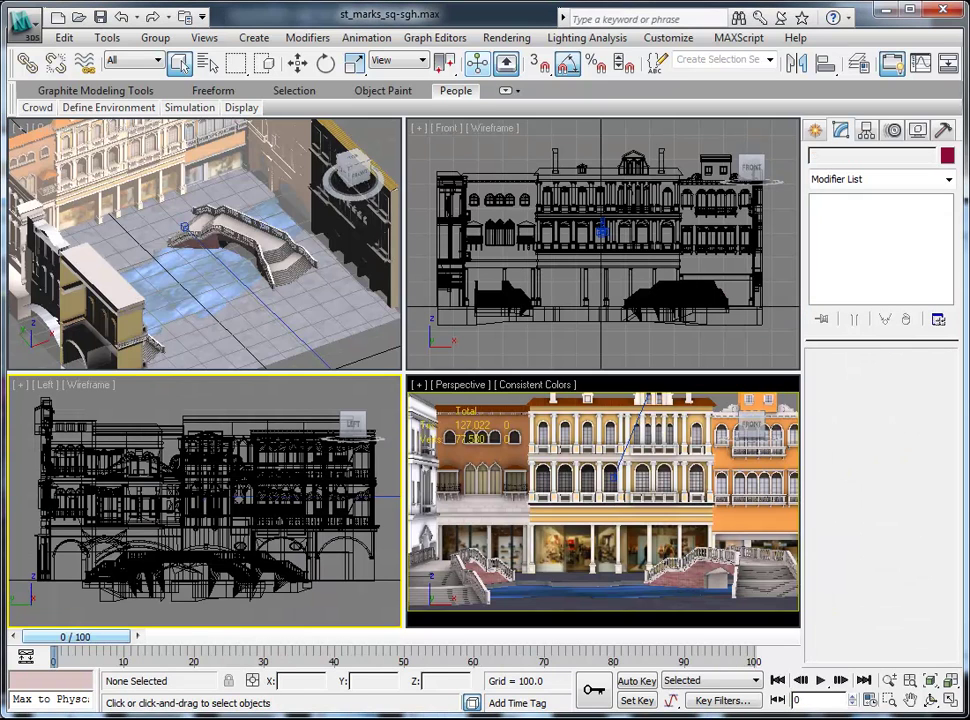
pyautogui.click(266, 335)
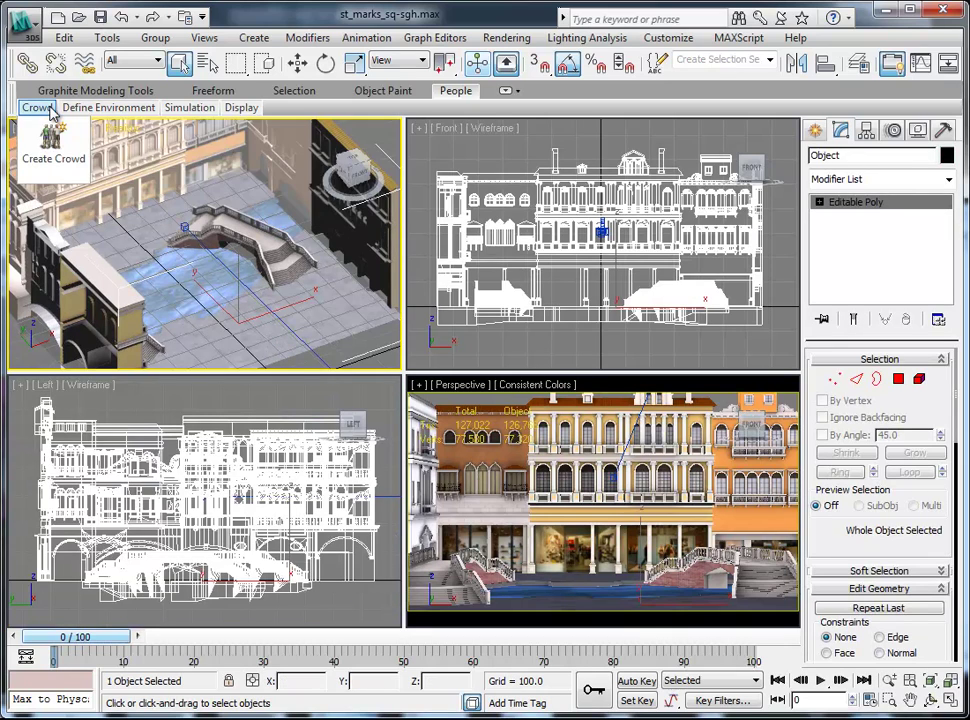
pyautogui.moveTo(53, 114)
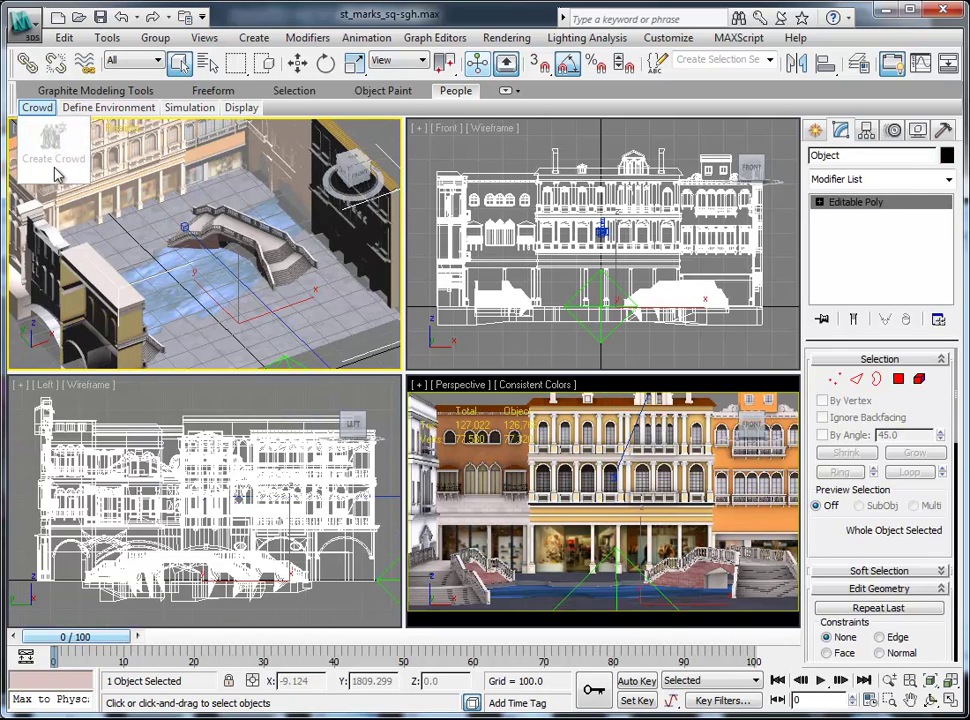
# Draw a bent path flow across the plaza, from beside the archway building past the front of the bridge stairs
pyautogui.moveTo(85, 107)
pyautogui.click(90, 145)
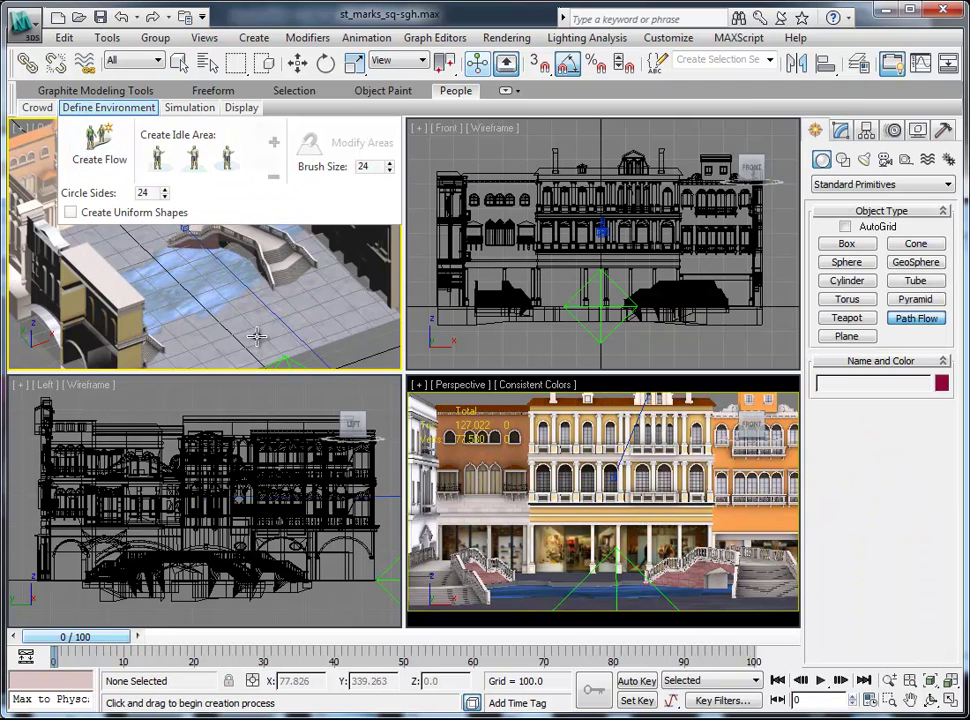
pyautogui.moveTo(256, 336); pyautogui.dragTo(260, 280, button='middle')
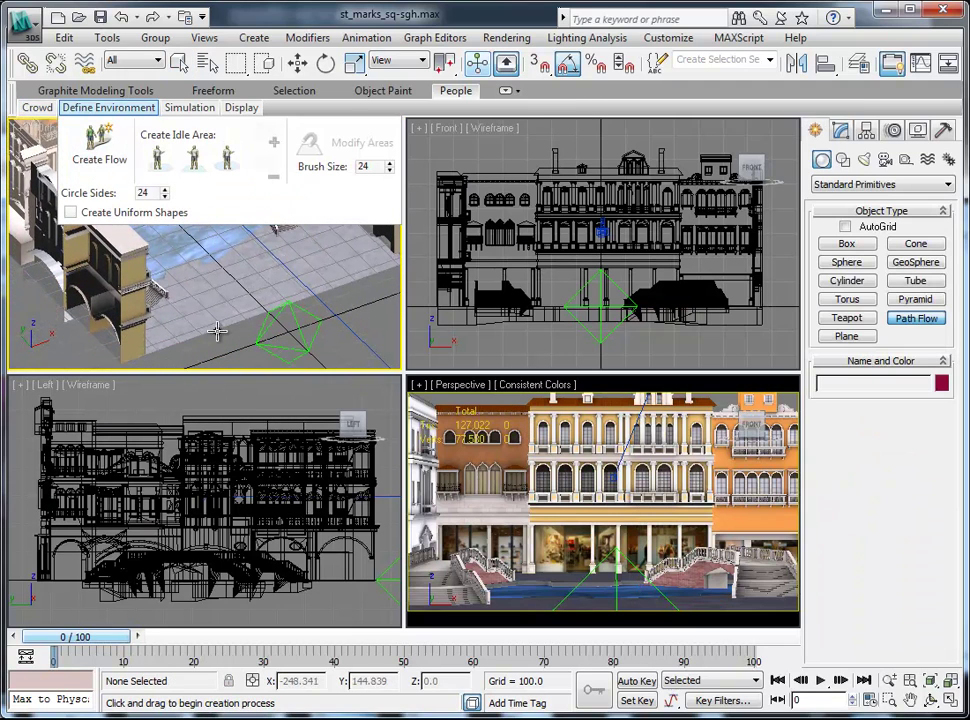
pyautogui.click(152, 350)
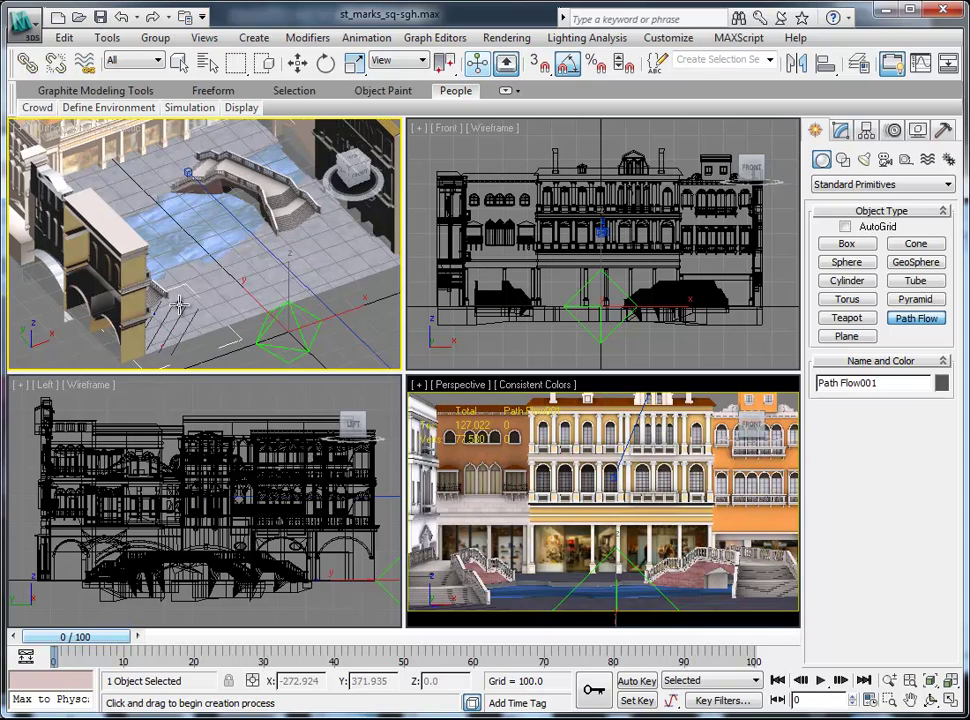
pyautogui.click(325, 243)
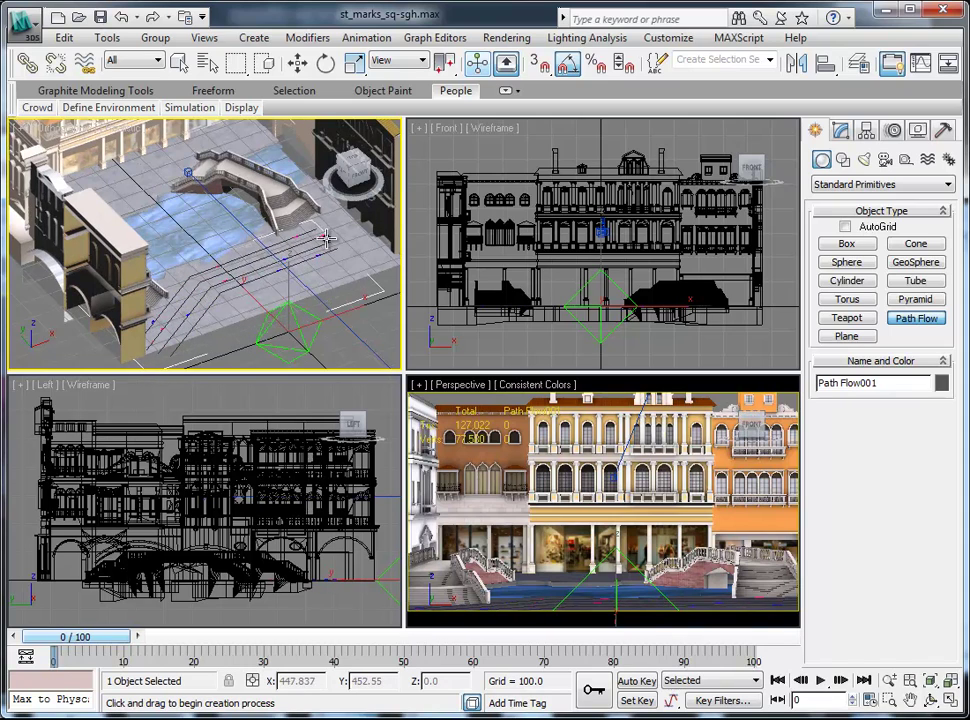
pyautogui.click(384, 281)
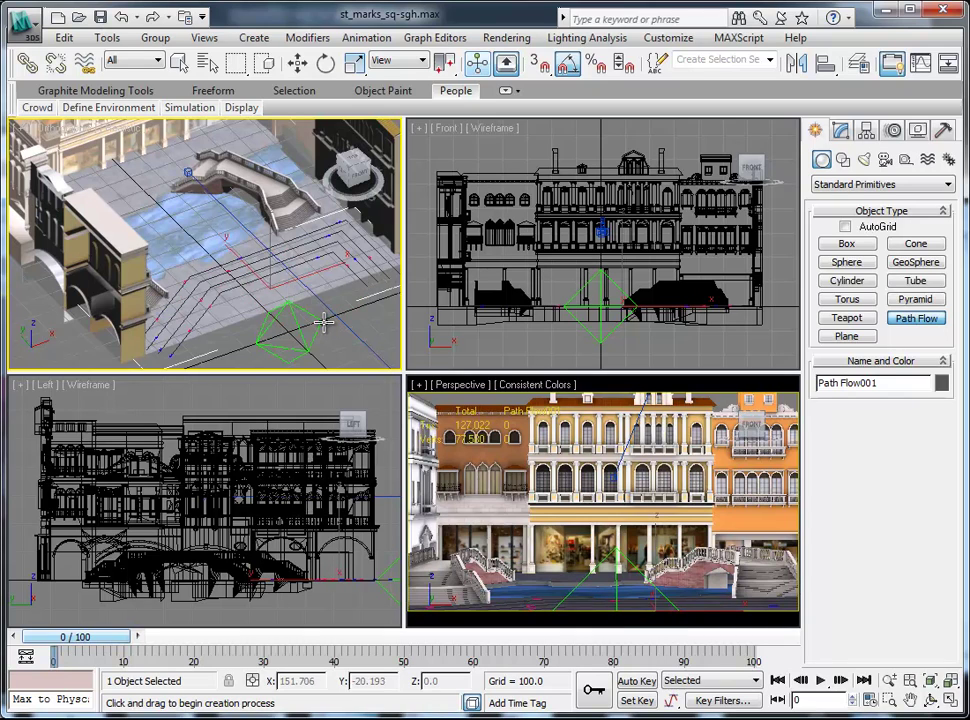
# Simulate the path flow over 300 frames and play back the walking people in the maximized Perspective view
pyautogui.moveTo(189, 107)
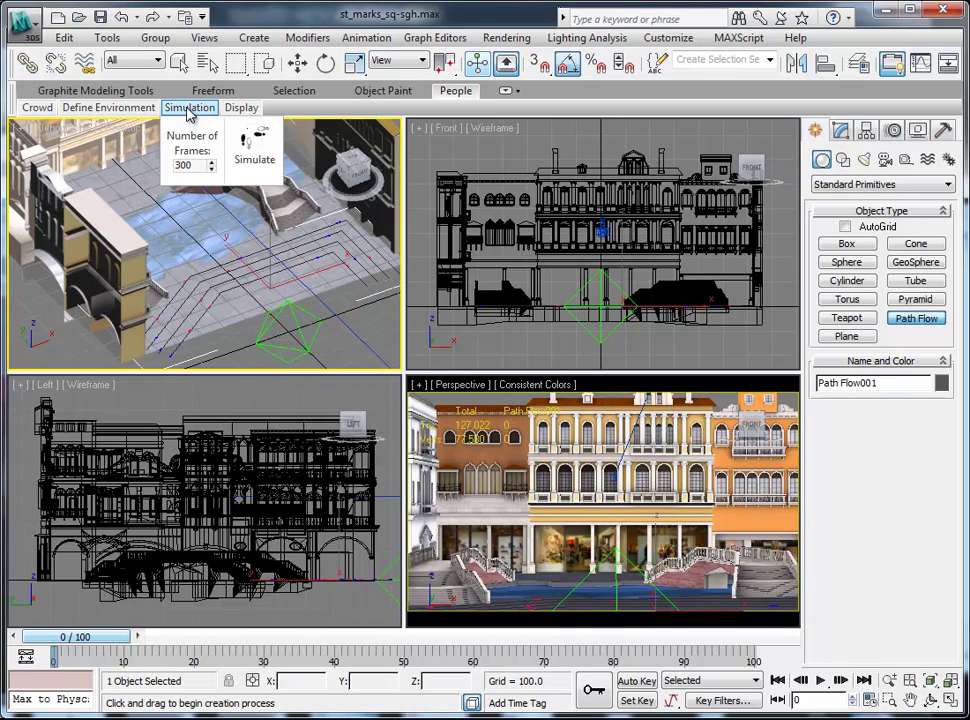
pyautogui.click(255, 145)
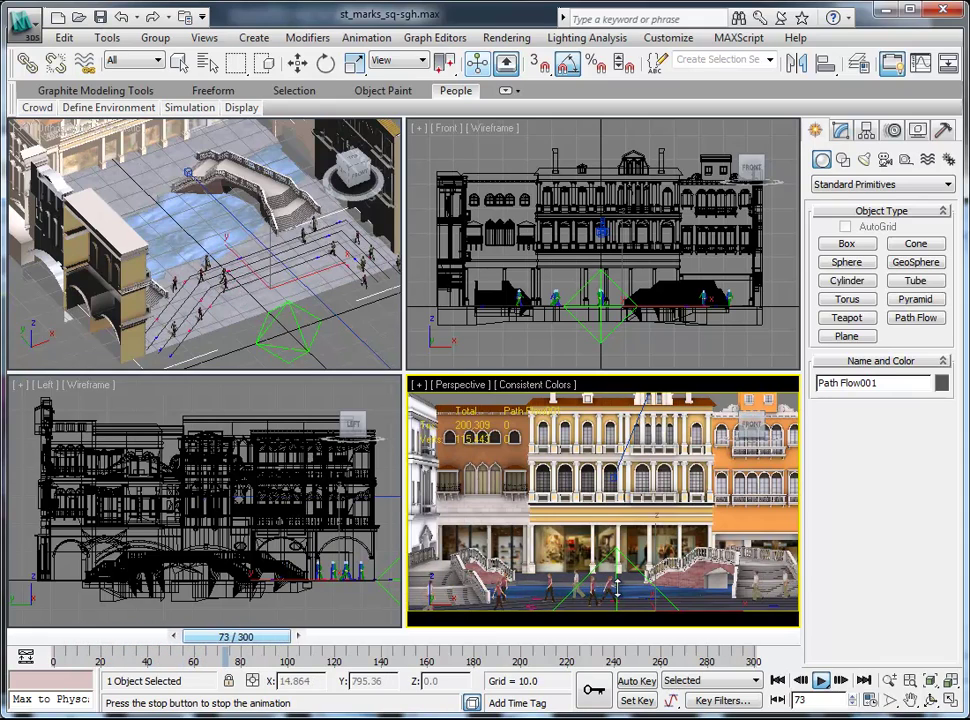
pyautogui.click(950, 699)
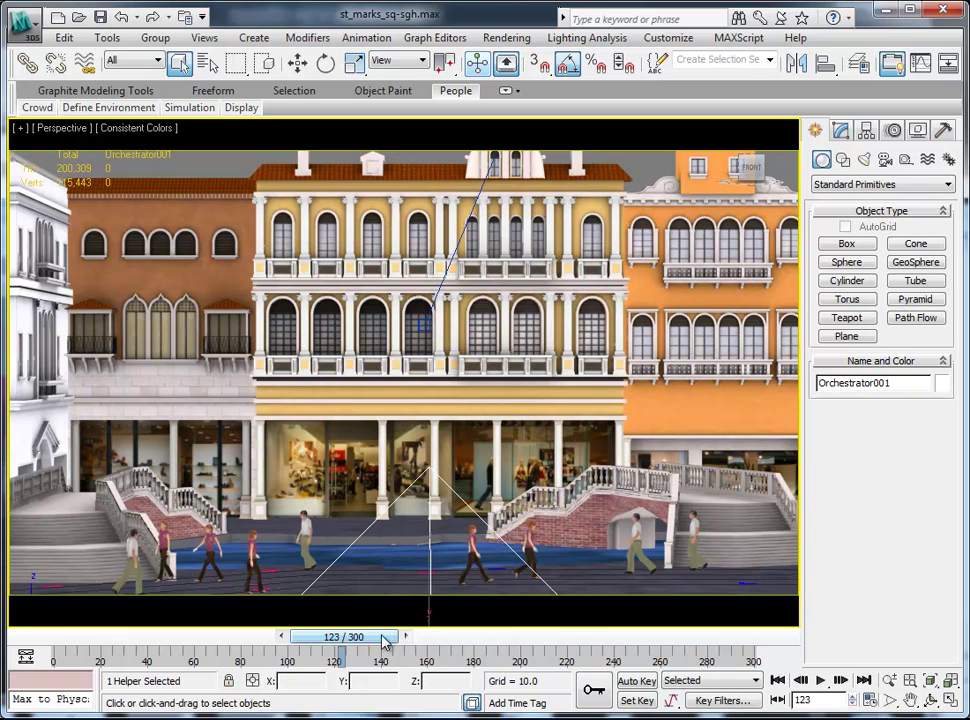
pyautogui.click(820, 681)
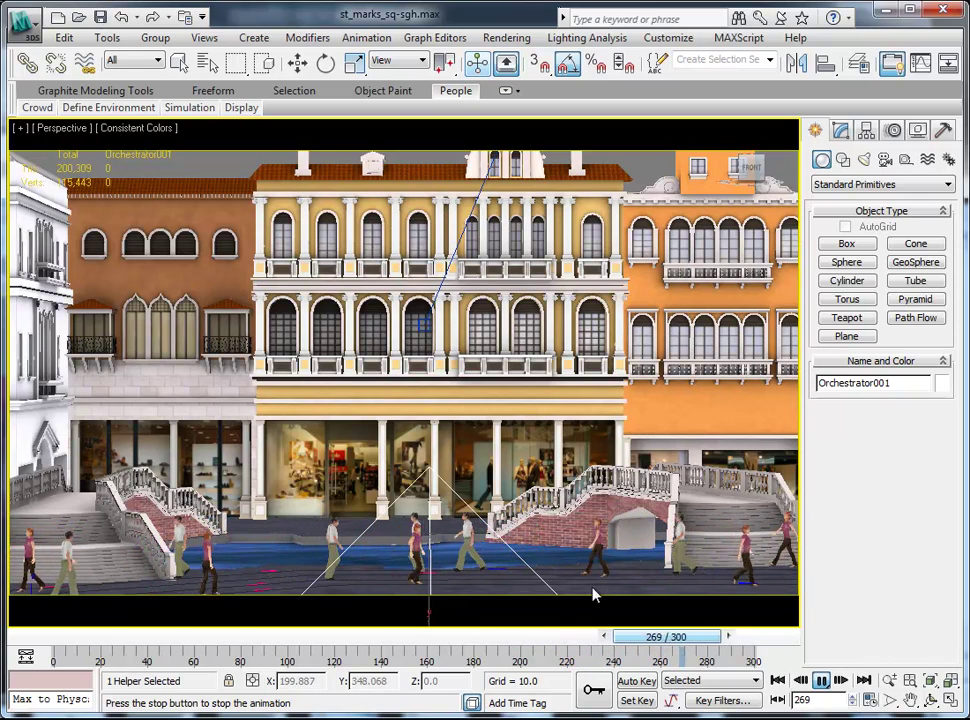
# Delete the simulated people and hide the path flow markings in the scene
pyautogui.moveTo(240, 110)
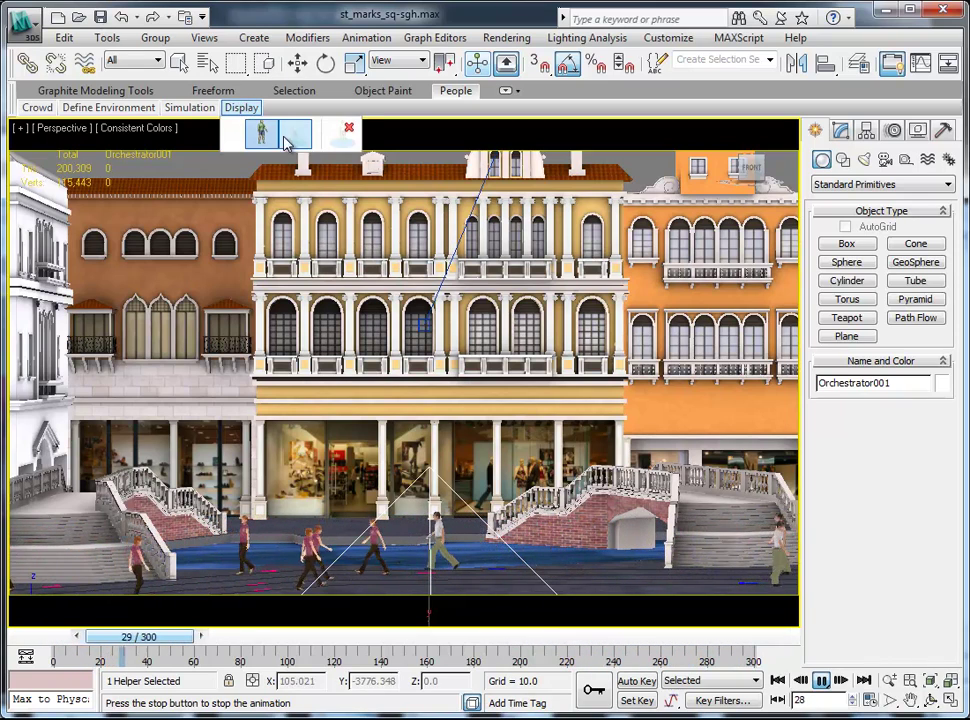
pyautogui.click(349, 132)
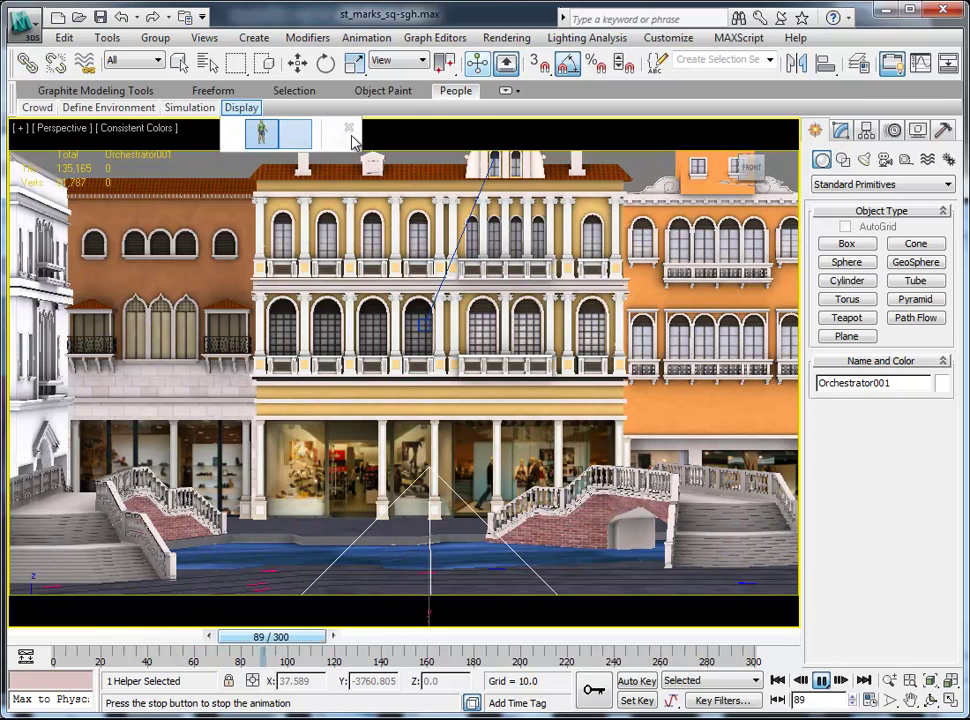
pyautogui.moveTo(253, 110)
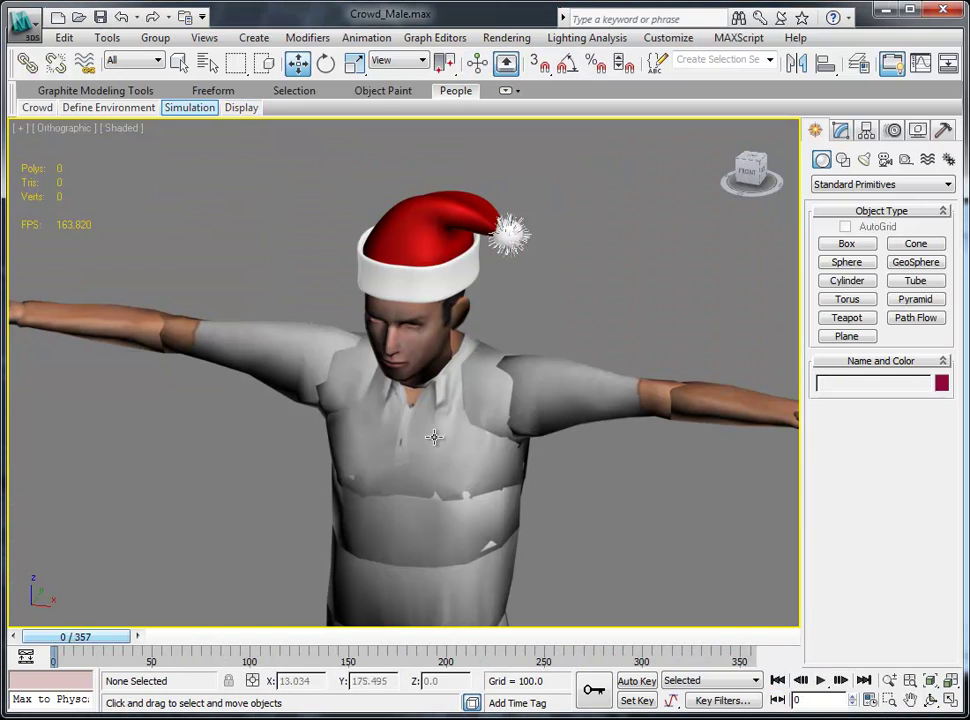
# Attach the Santa hat to the head mesh in Crowd_Male.max at Element level, using Match Material to Material IDs
pyautogui.click(433, 344)
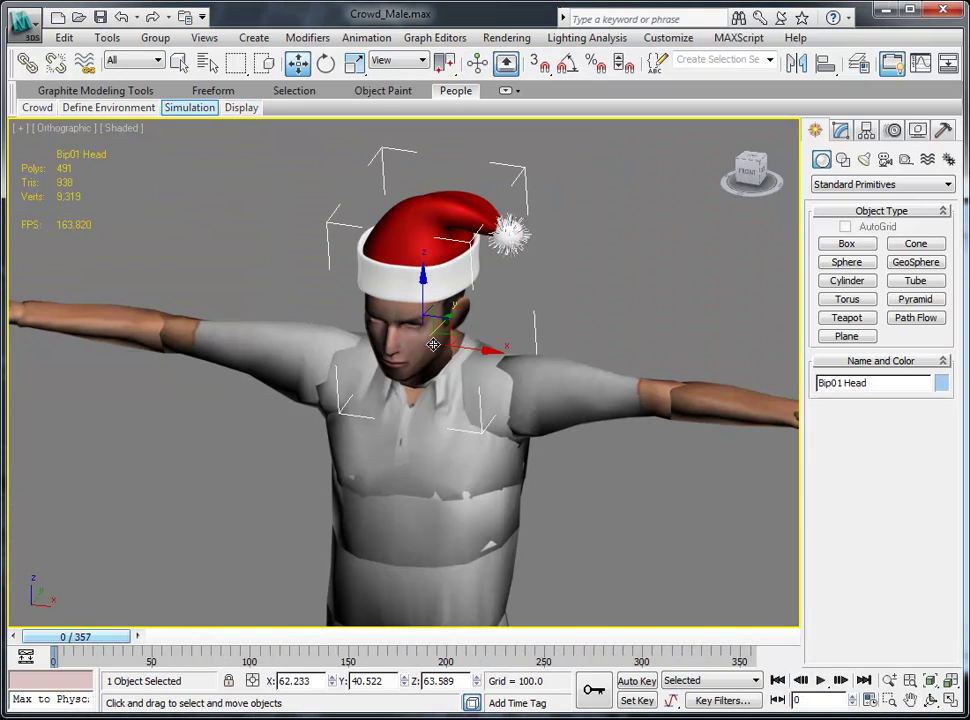
pyautogui.click(840, 131)
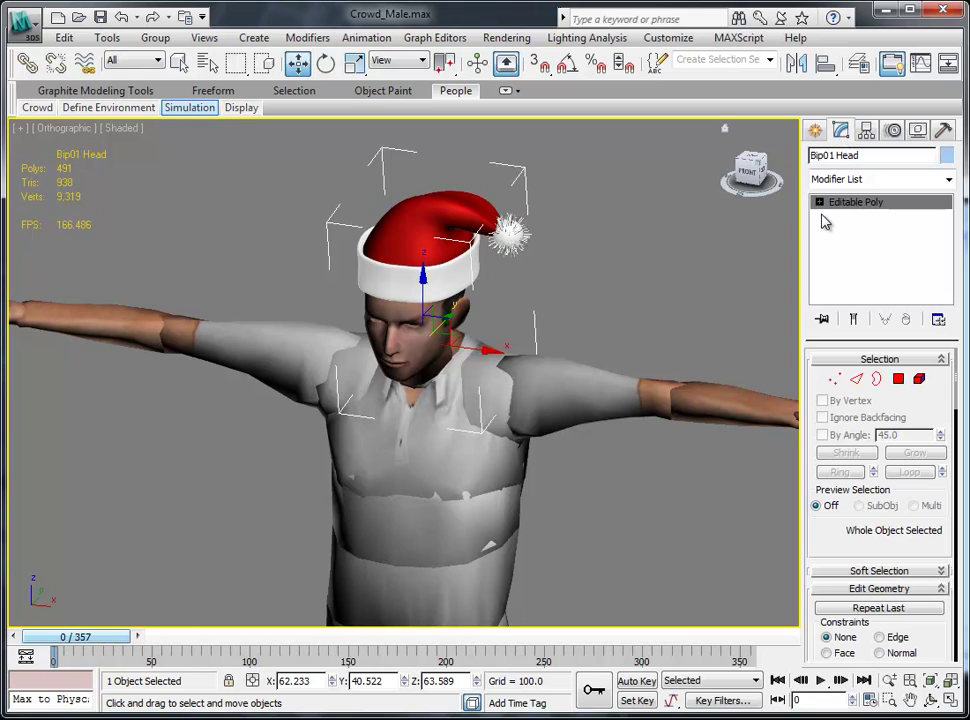
pyautogui.click(852, 273)
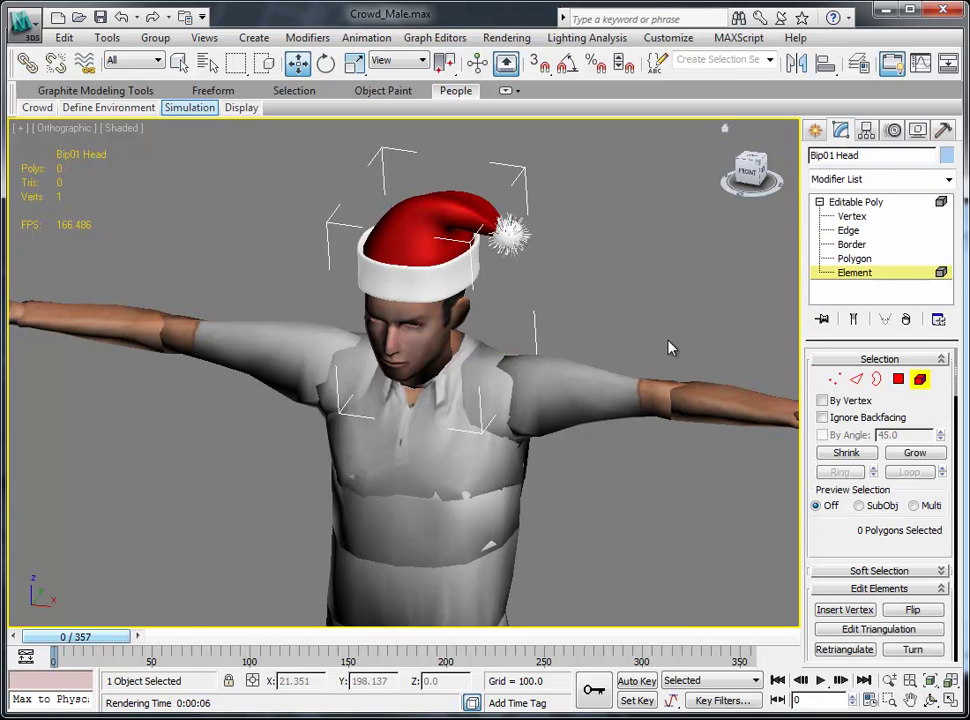
pyautogui.moveTo(756, 166)
pyautogui.mouseDown()
pyautogui.moveTo(650, 163)
pyautogui.moveTo(741, 167)
pyautogui.moveTo(752, 156)
pyautogui.mouseUp()
pyautogui.rightClick(446, 412)
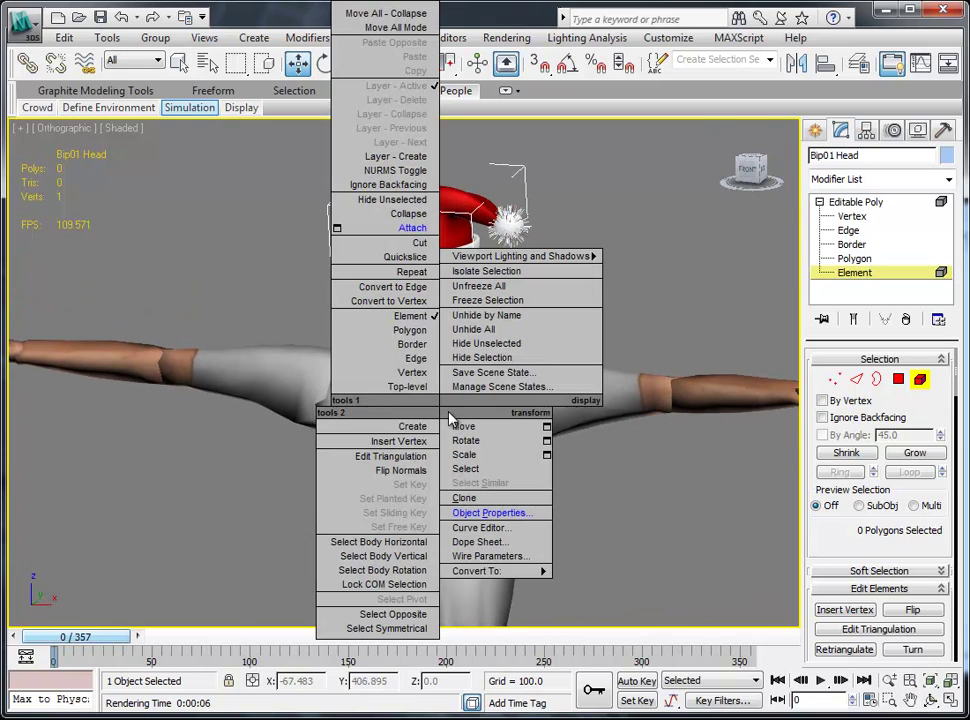
pyautogui.click(412, 228)
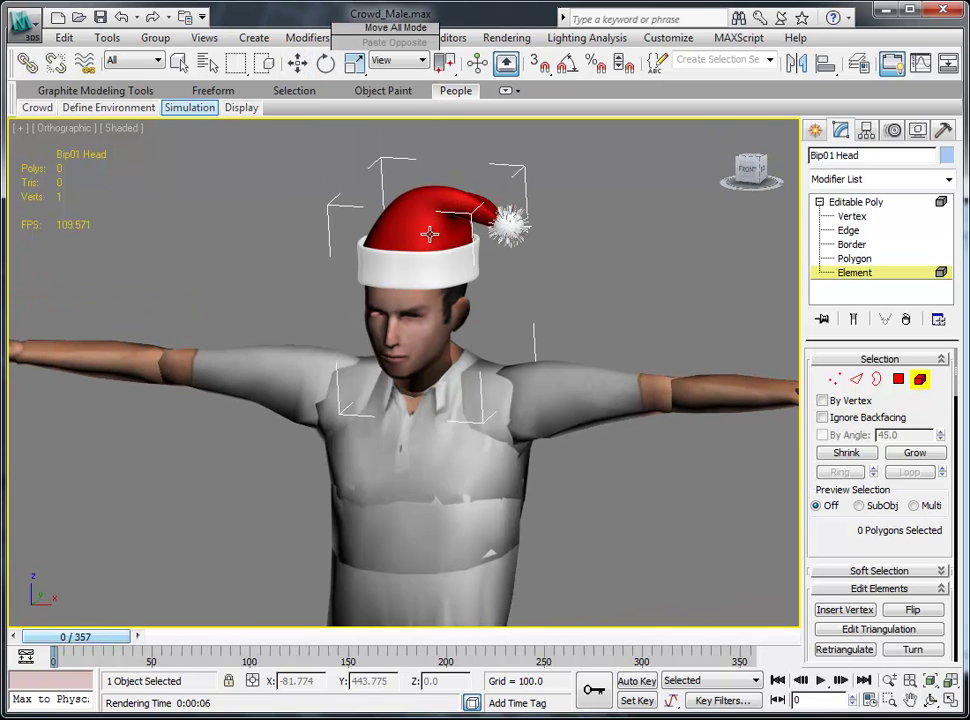
pyautogui.click(424, 262)
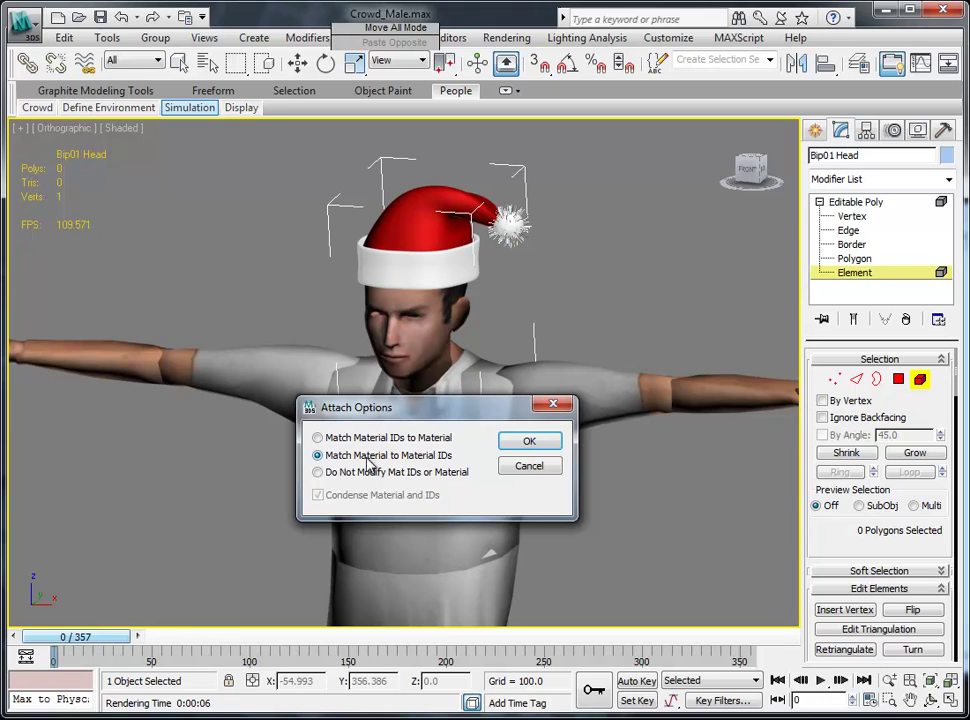
pyautogui.click(530, 442)
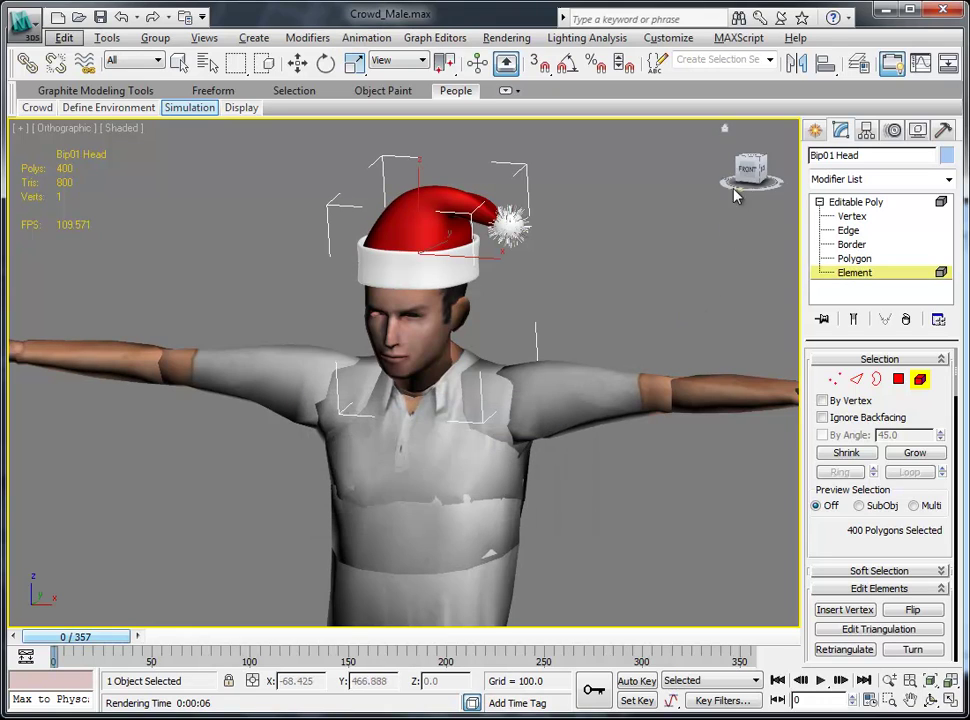
# Check the attached Santa hat from the side and save the Crowd_Male.max scene
pyautogui.moveTo(760, 172); pyautogui.dragTo(728, 176)
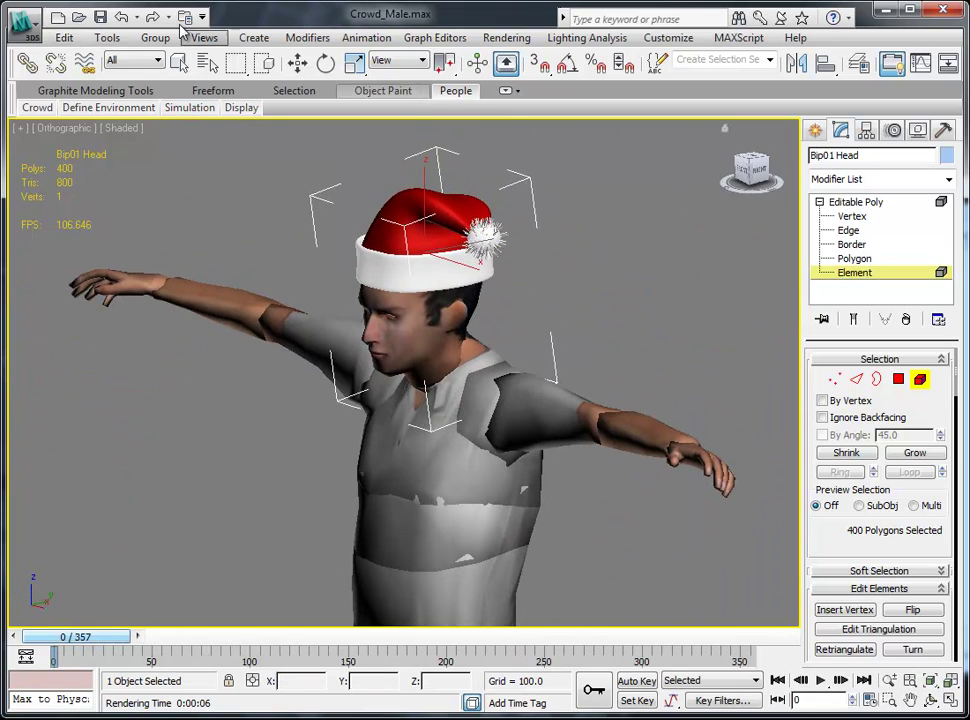
pyautogui.click(36, 26)
pyautogui.click(48, 177)
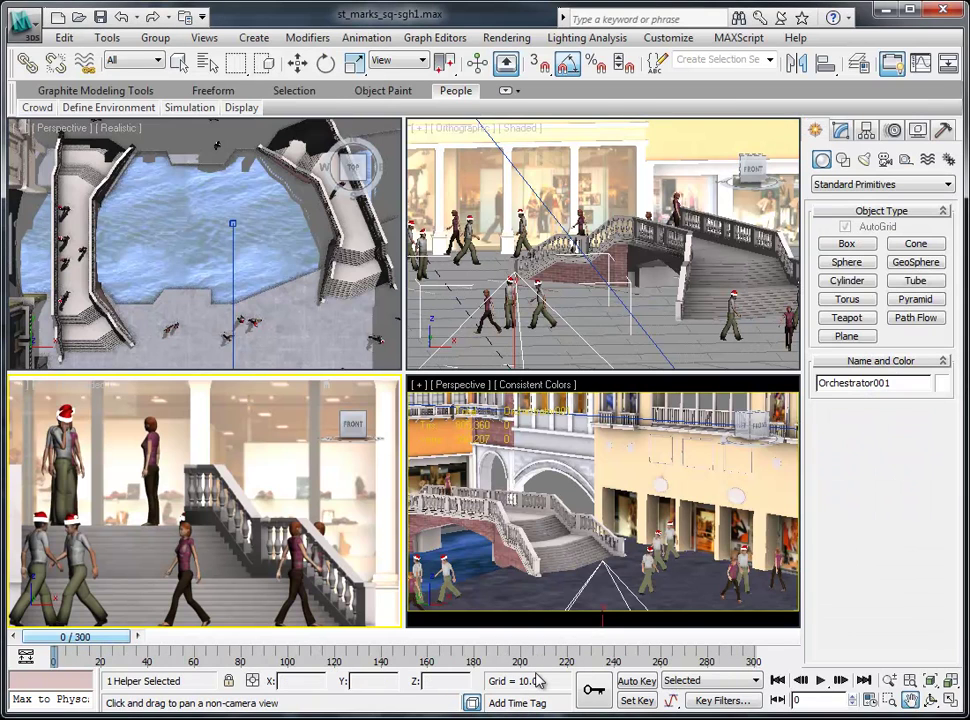
# Play back the simulated crowd in st_marks_sq-sgh1.max and examine the hatted men on the bridge steps in the maximized Front view
pyautogui.moveTo(84, 641); pyautogui.dragTo(256, 643)
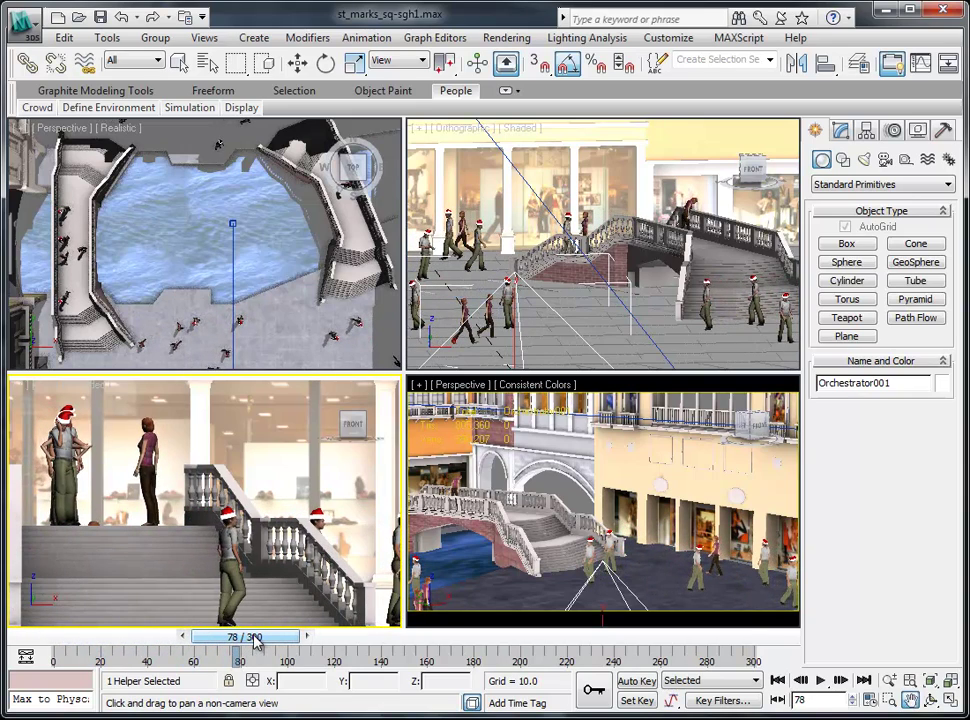
pyautogui.click(819, 680)
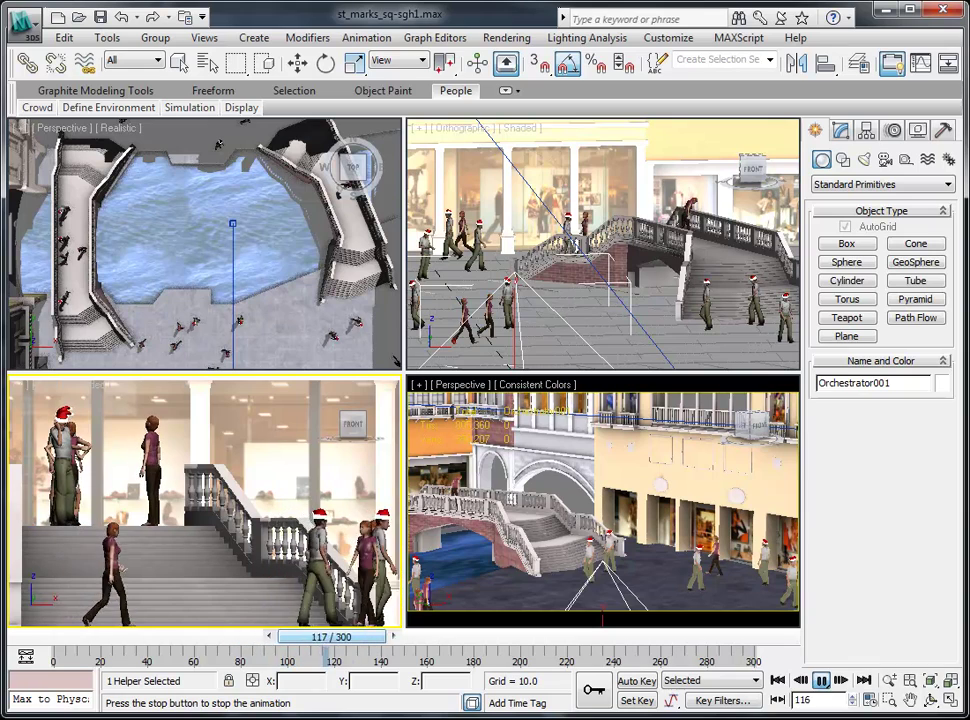
pyautogui.click(954, 699)
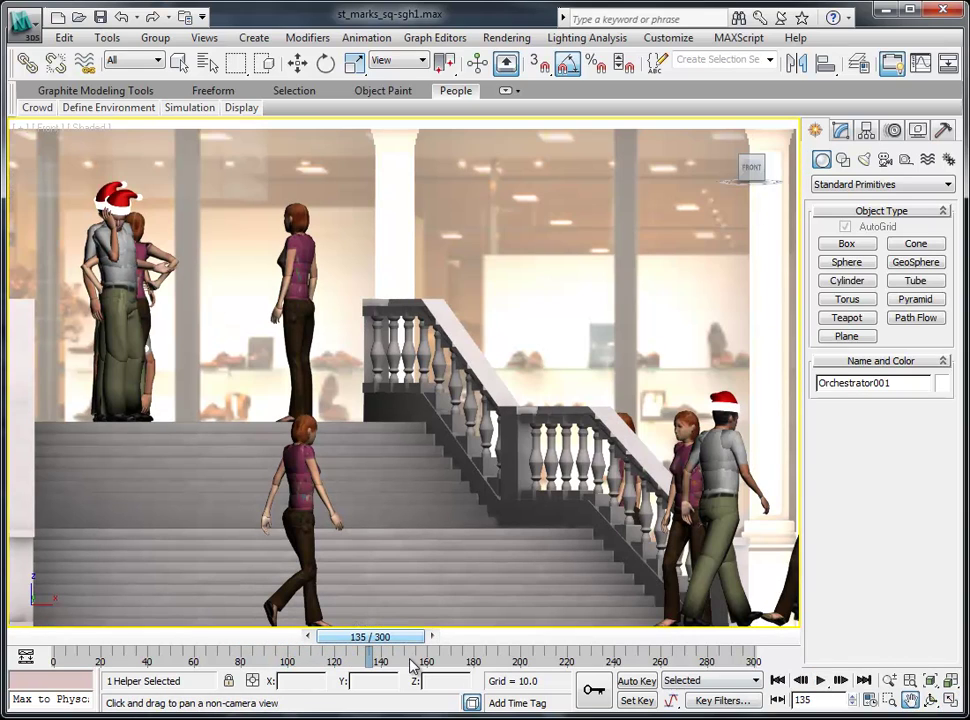
pyautogui.click(821, 681)
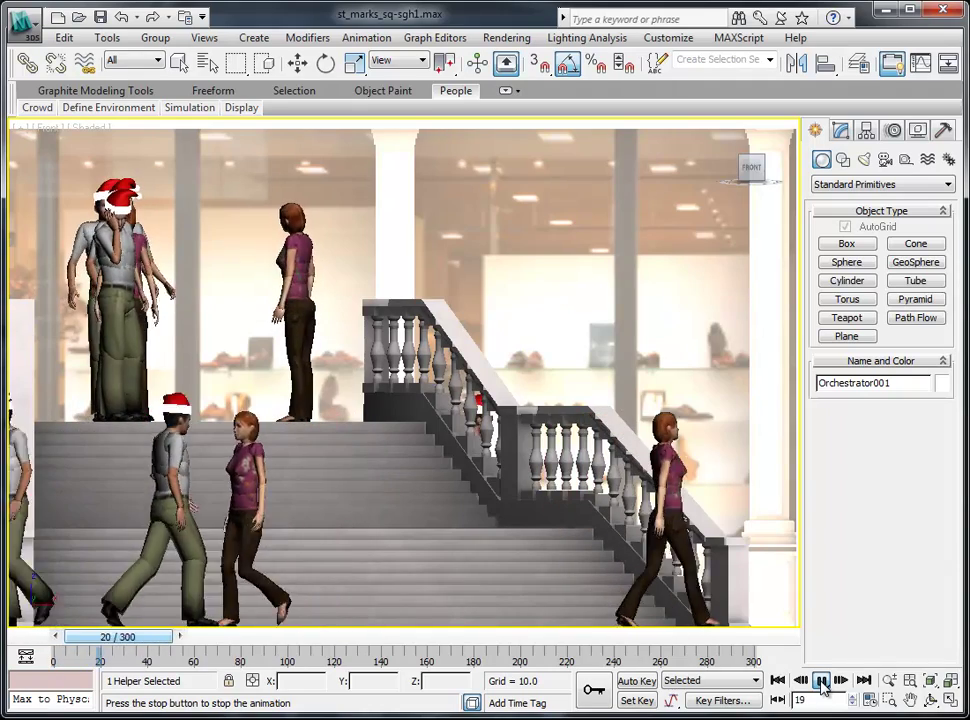
pyautogui.click(821, 681)
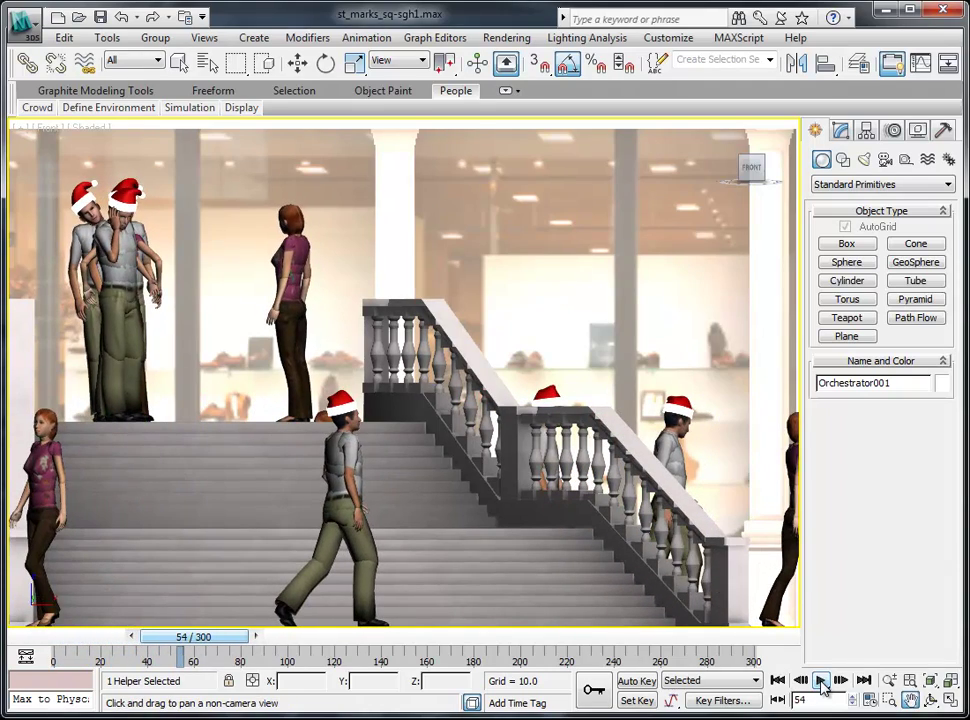